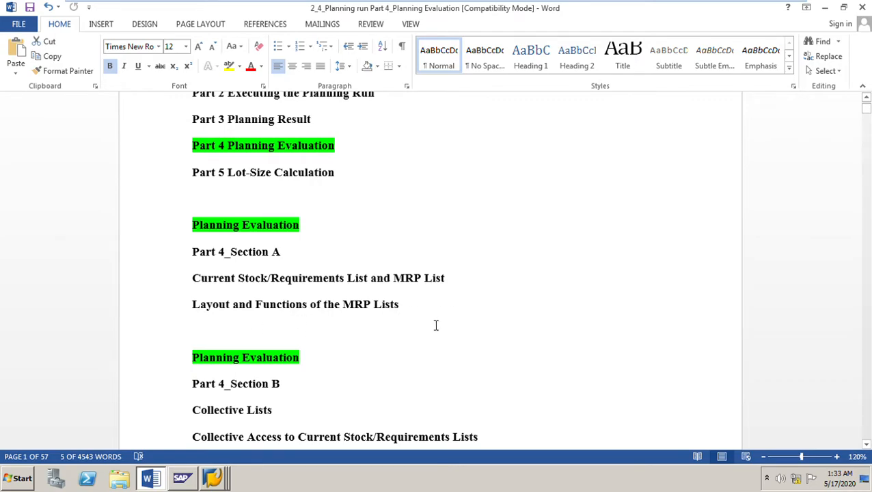
Review the Planning Evaluation outline in the document, covering the topics of Part 4 Sections A to D
scroll(435, 325, "down", 3)
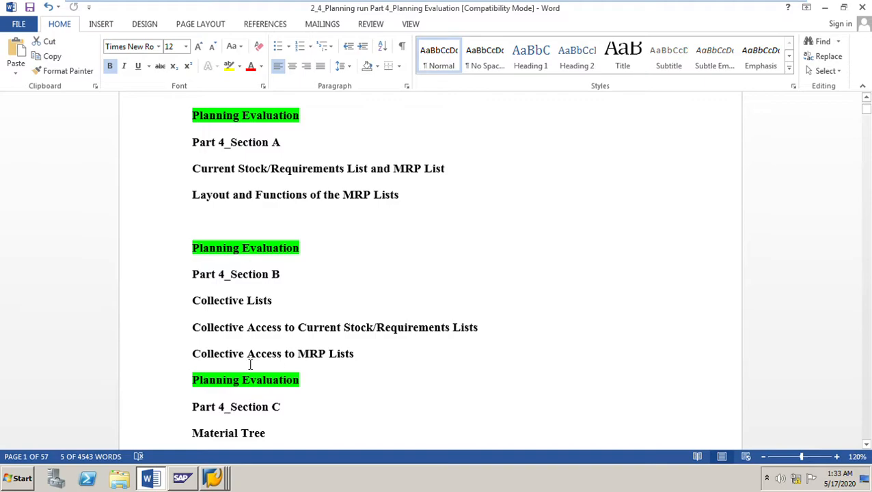
scroll(389, 369, "down", 3)
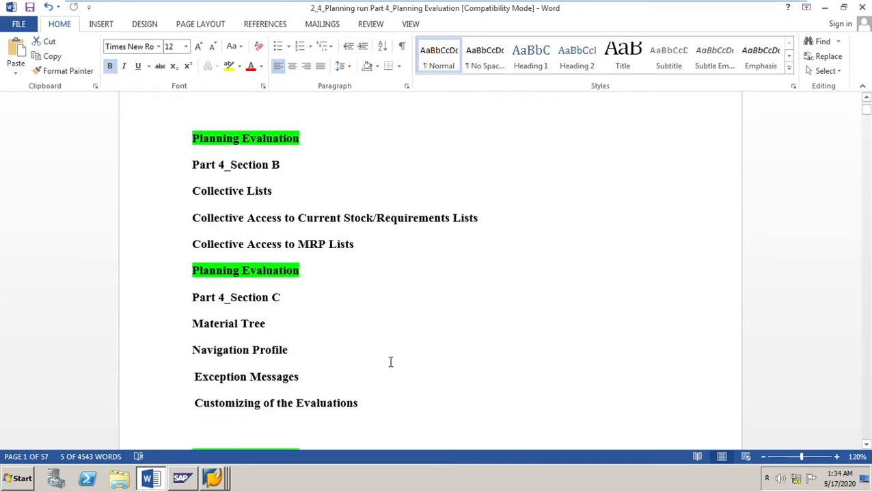
scroll(390, 360, "down", 2)
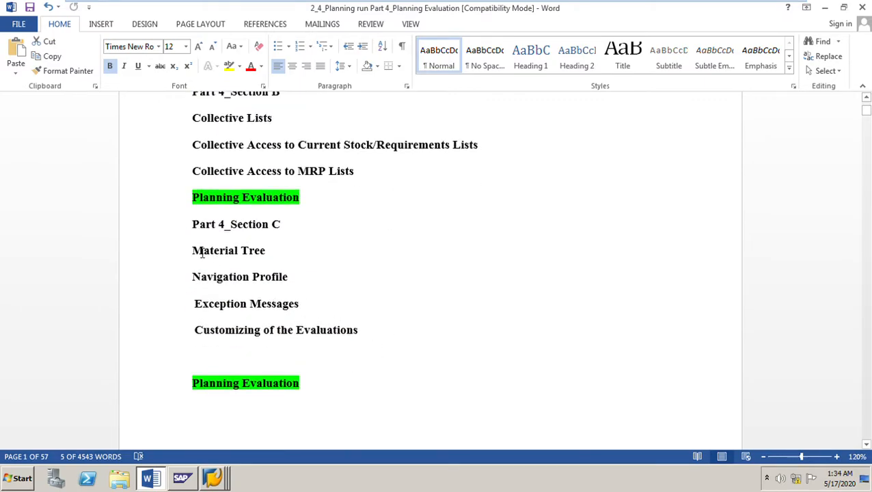
left_click_drag(202, 253, 384, 339)
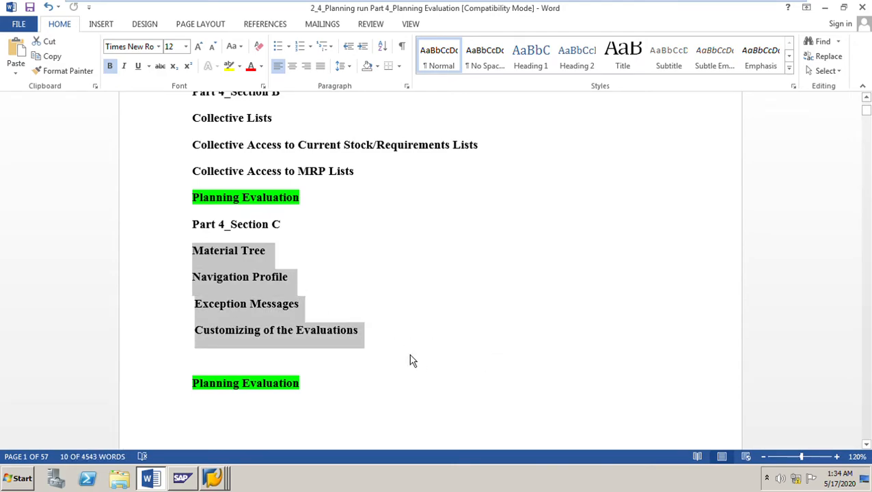
scroll(411, 352, "down", 1)
scroll(411, 353, "down", 8)
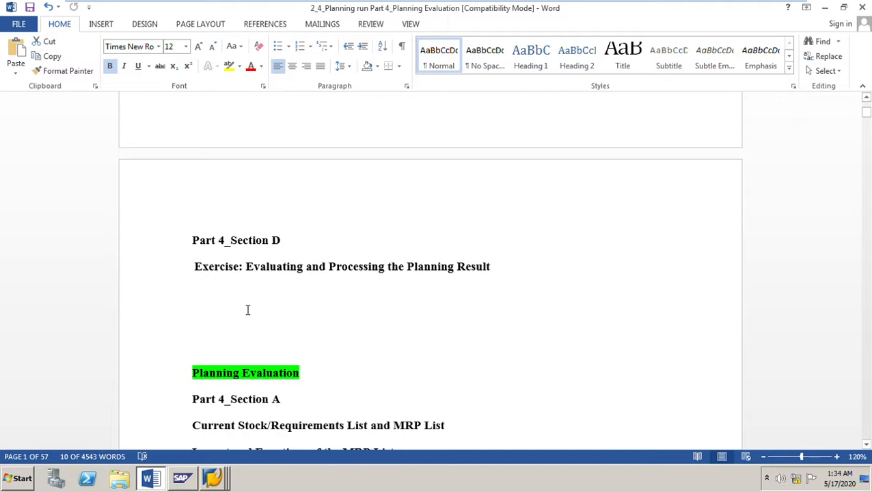
left_click_drag(198, 272, 498, 274)
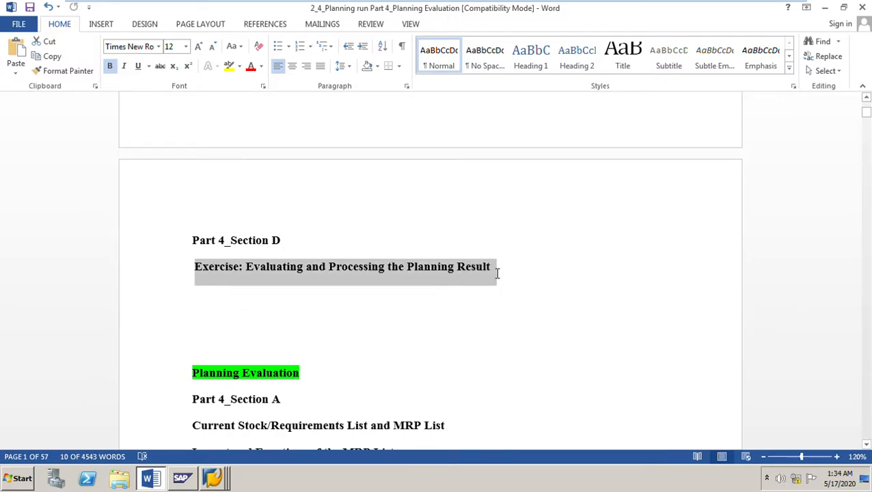
scroll(551, 273, "down", 14)
scroll(551, 265, "up", 5)
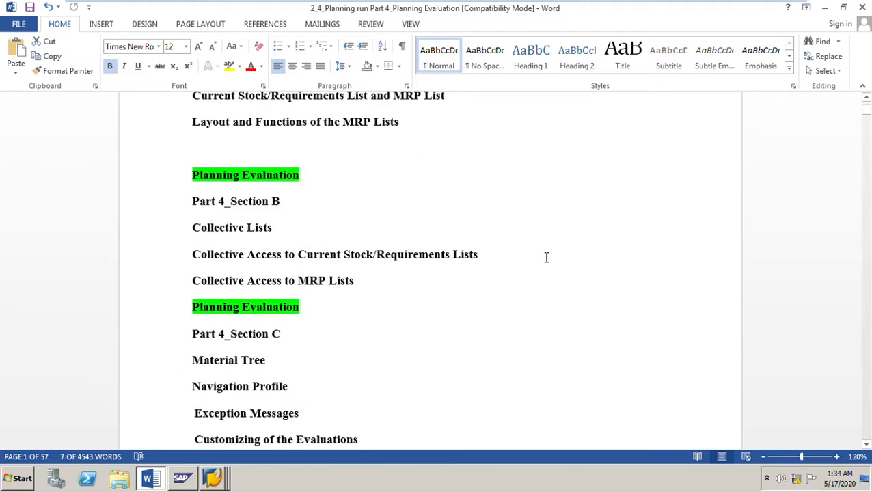
scroll(364, 322, "down", 2)
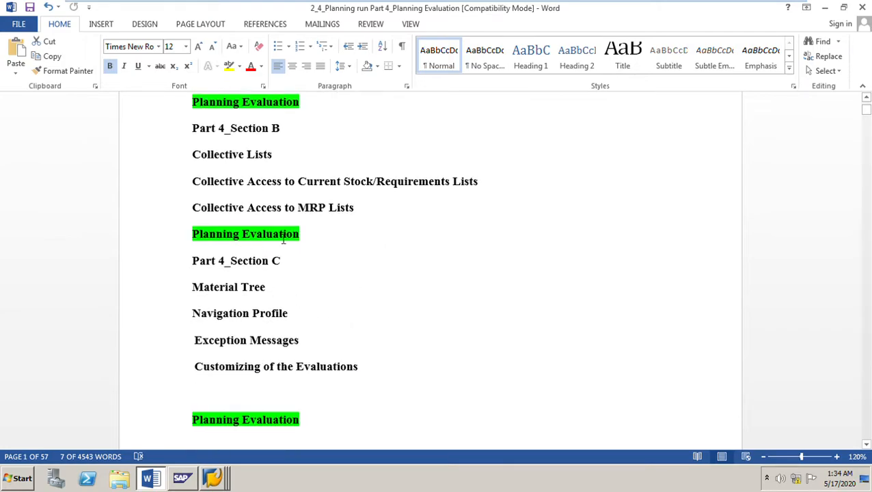
left_click_drag(199, 156, 379, 366)
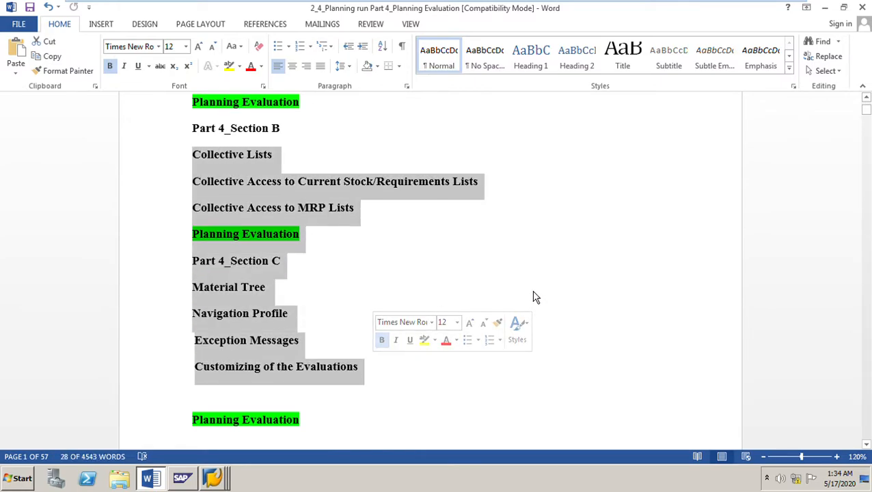
left_click(442, 295)
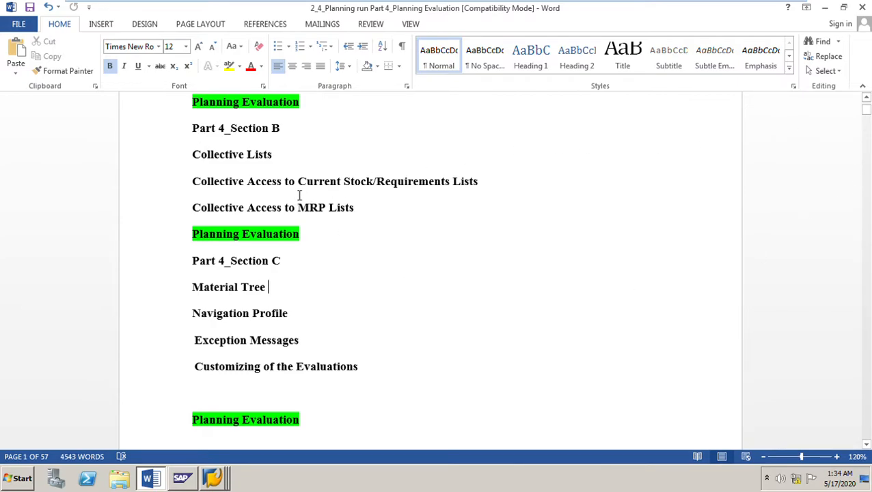
Find the Section B notes on Collective Lists and read how the stock/requirements access criteria compare with those for the MRP list
left_click_drag(864, 109, 865, 167)
scroll(500, 253, "down", 15)
scroll(495, 255, "down", 10)
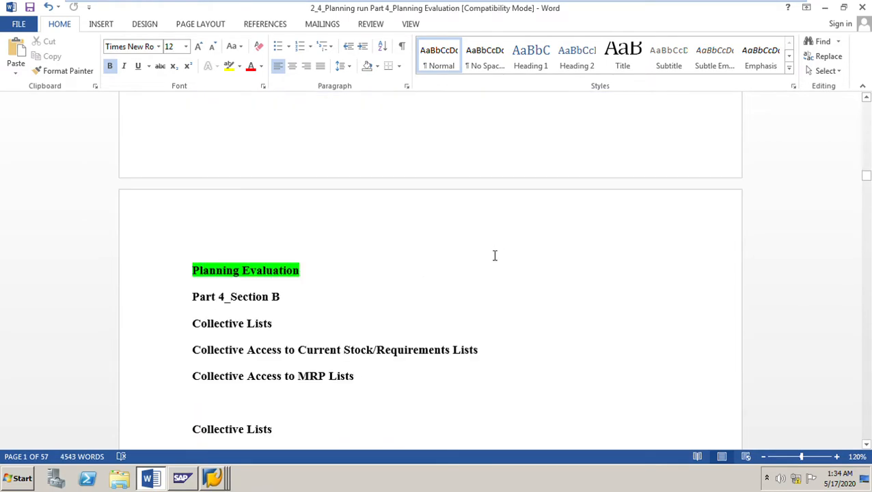
scroll(404, 292, "down", 8)
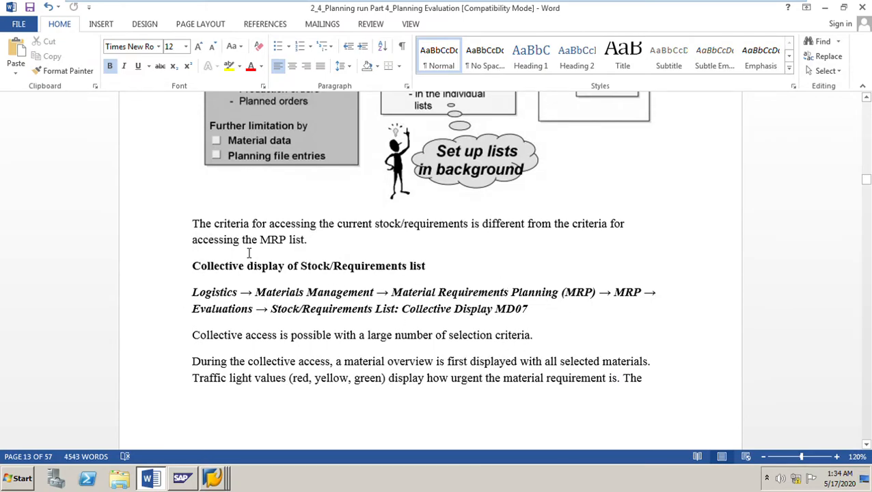
left_click_drag(193, 224, 321, 247)
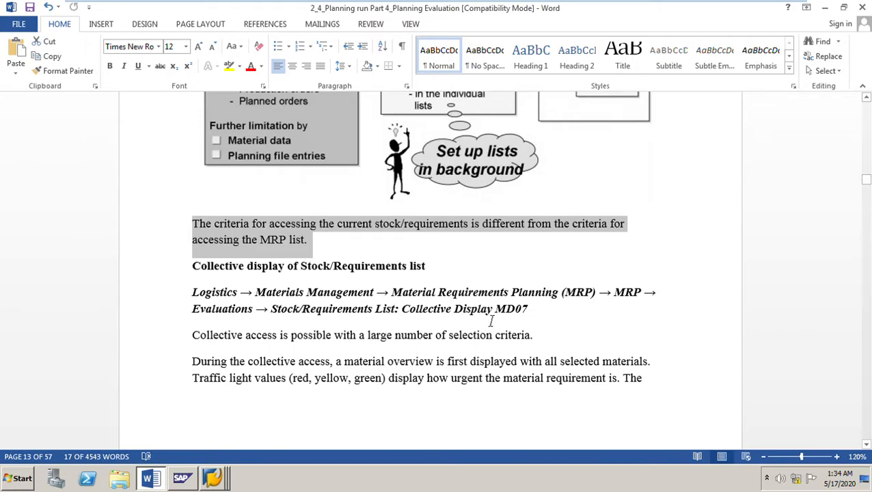
left_click(368, 308)
Switch to the SAP Easy Access session and open transaction MD06, the collective display of MRP lists
left_click(222, 484)
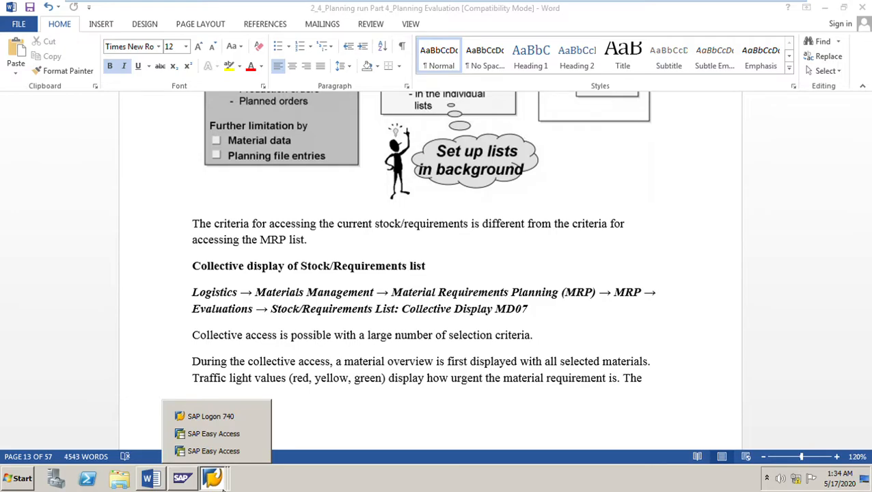
left_click(199, 435)
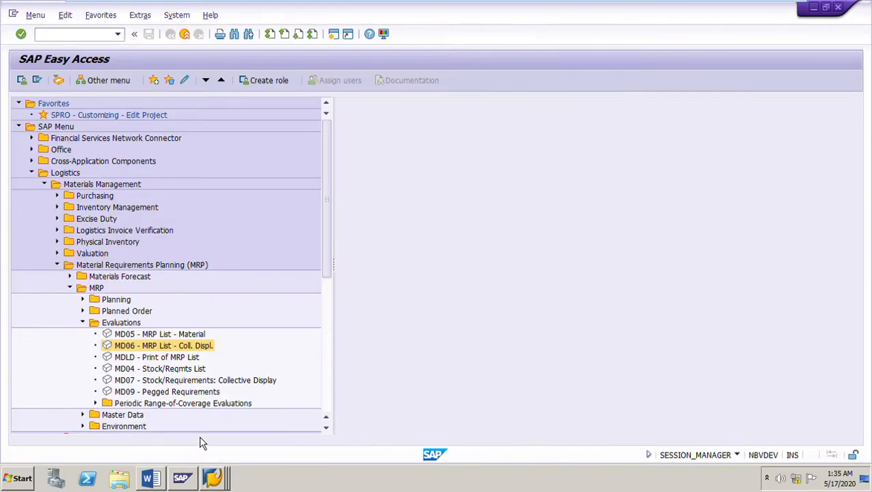
double_click(183, 346)
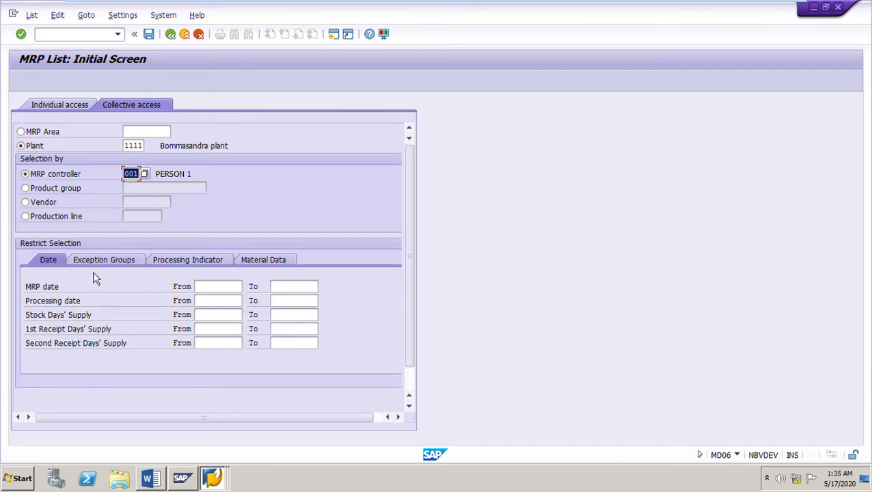
Examine the MRP list's selection restrictions for dates, exception groups, processing indicator and material data
left_click(213, 289)
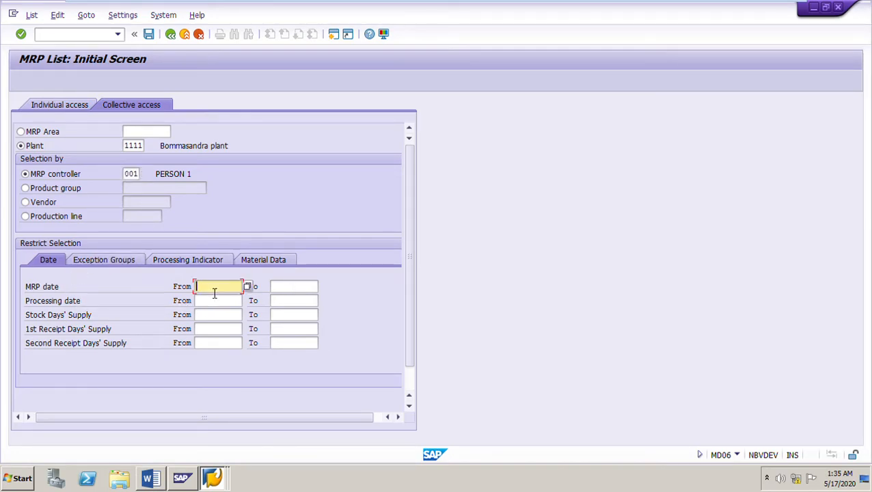
left_click(216, 302)
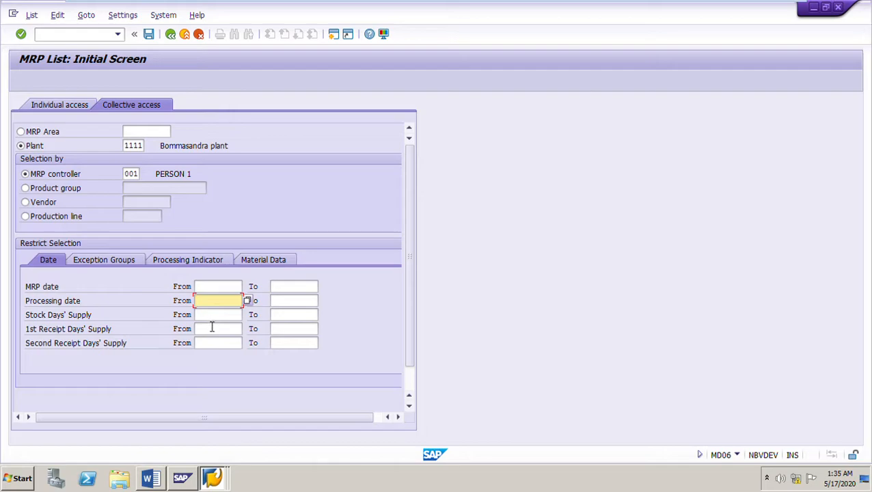
key("Down")
key("Down")
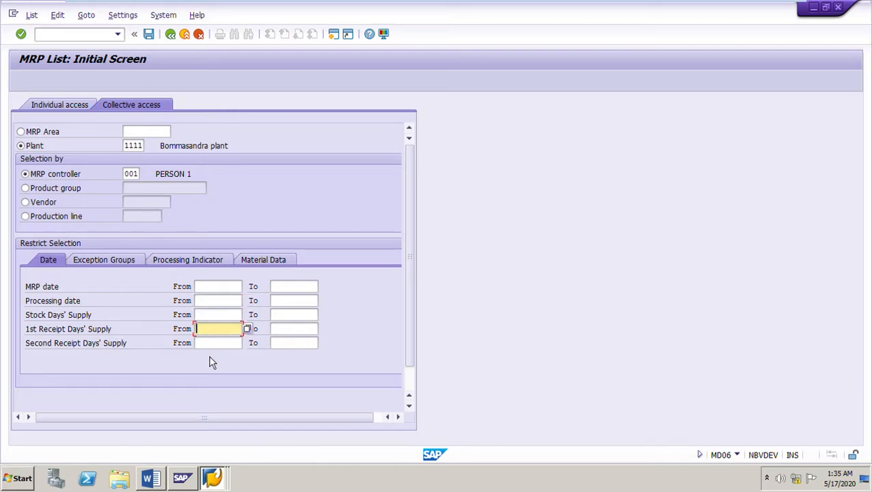
left_click(113, 264)
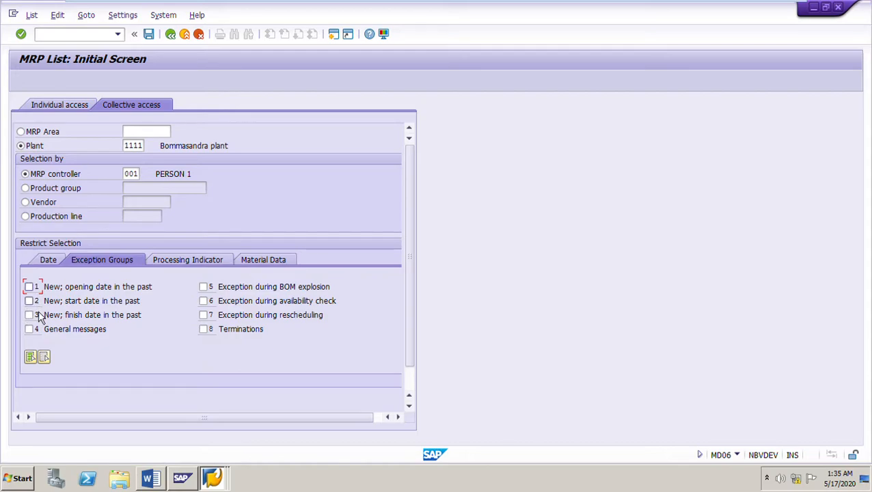
left_click(195, 265)
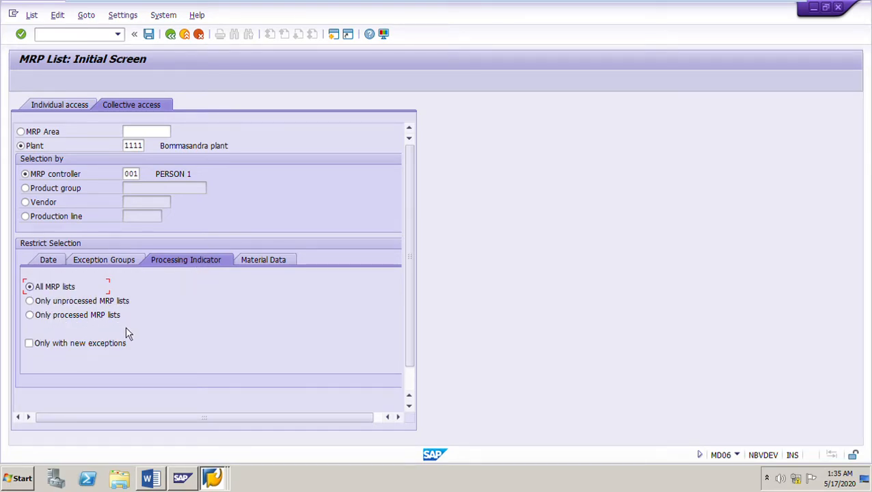
left_click(36, 349)
left_click(36, 348)
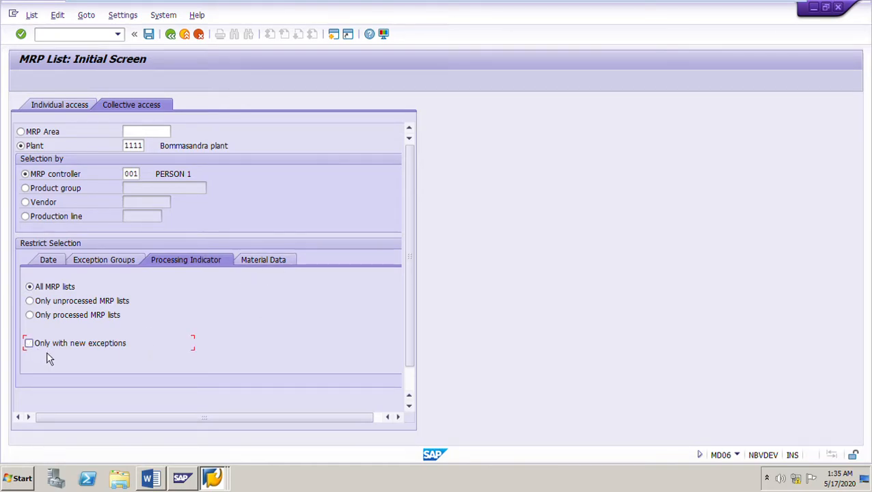
left_click(272, 265)
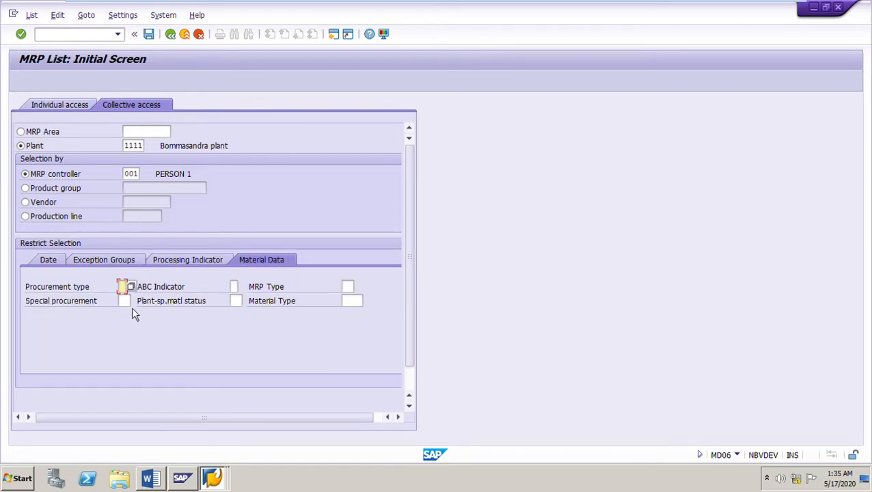
left_click(125, 303)
left_click(347, 287)
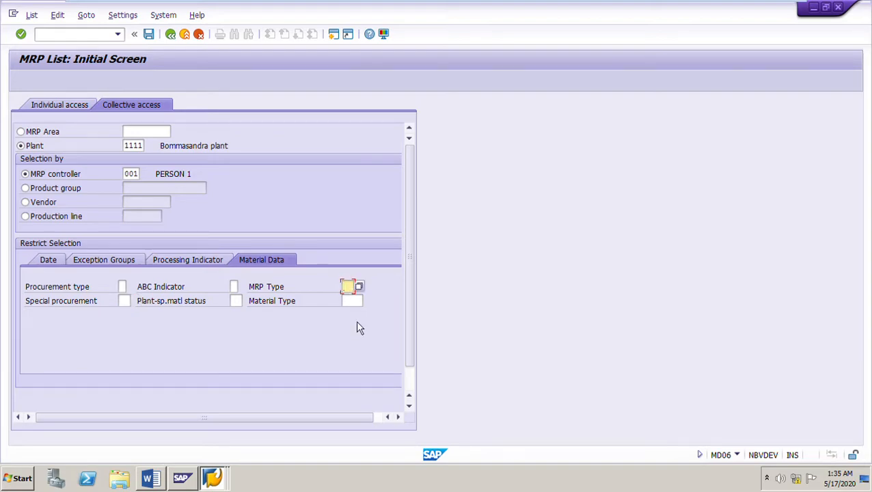
left_click(353, 303)
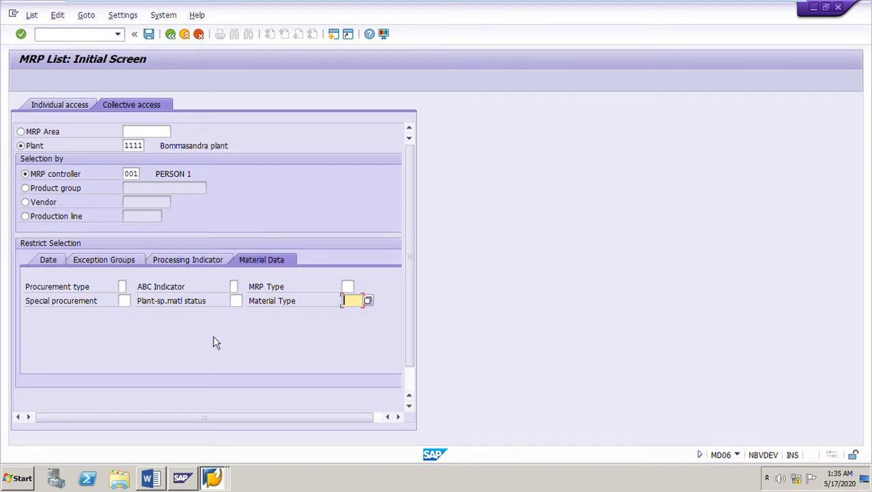
Switch to the second SAP Easy Access session and open transaction MD07, the collective display of stock/requirements lists
left_click(227, 482)
left_click(213, 454)
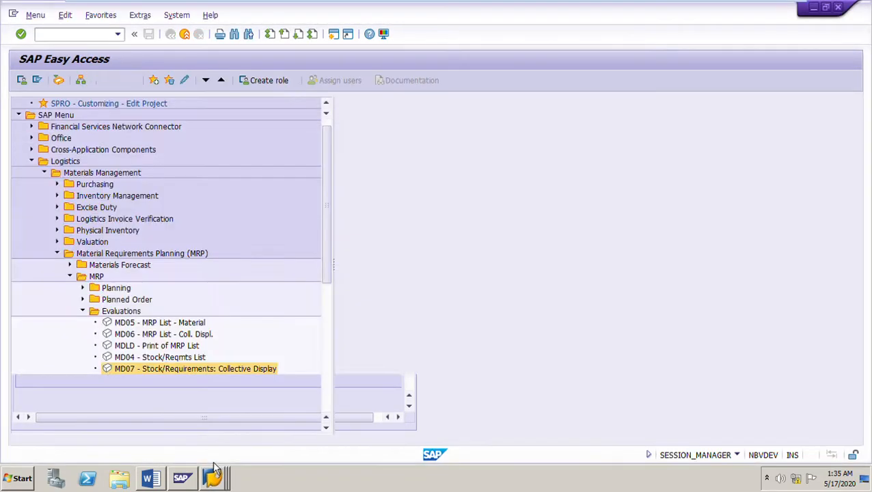
double_click(250, 373)
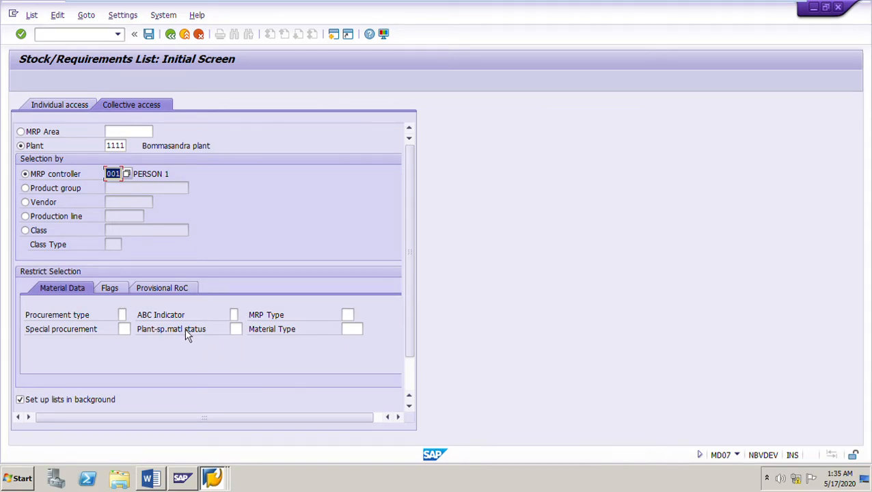
Examine the stock/requirements list's selection restrictions for flags and provisional range of coverage, including the stock and receipt days' supply fields
left_click(114, 293)
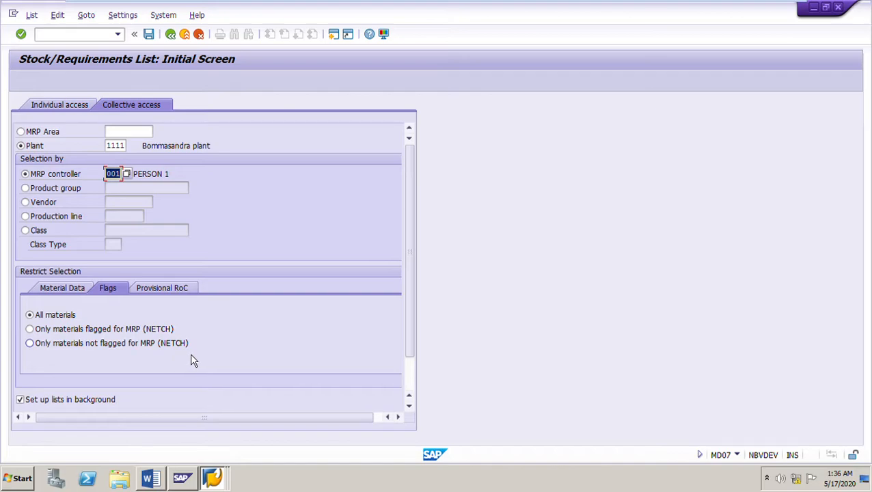
left_click(173, 292)
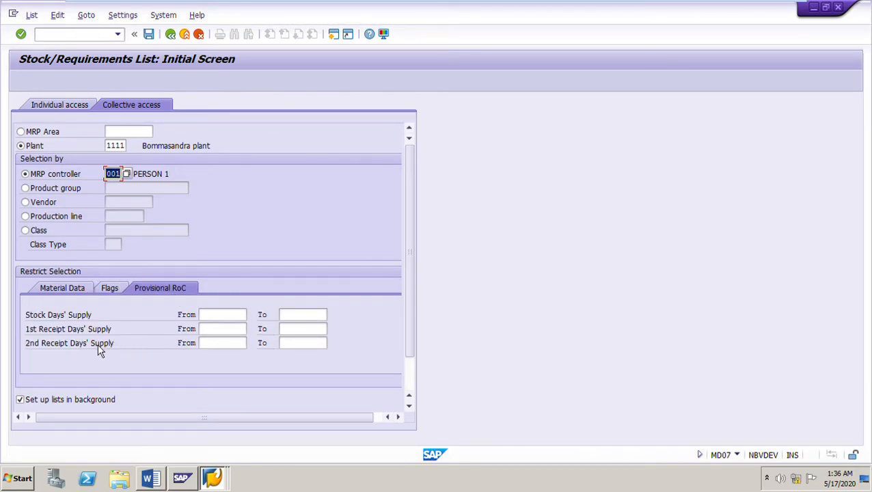
left_click(217, 318)
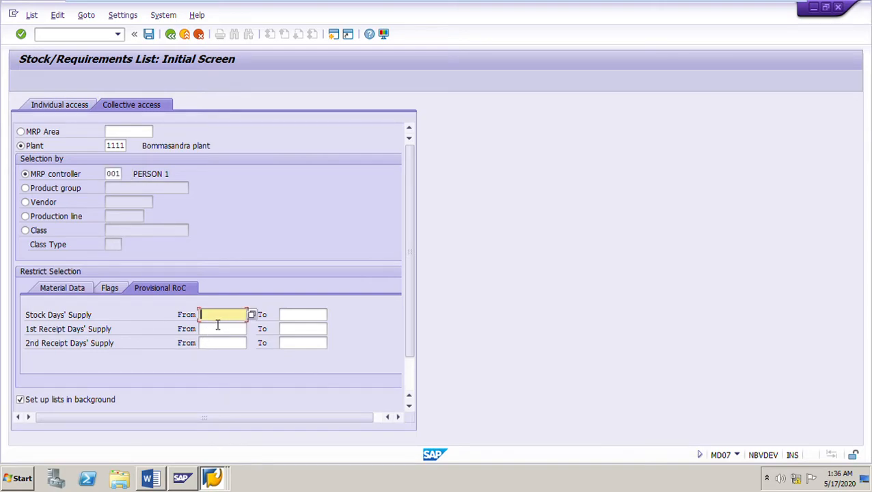
left_click(215, 333)
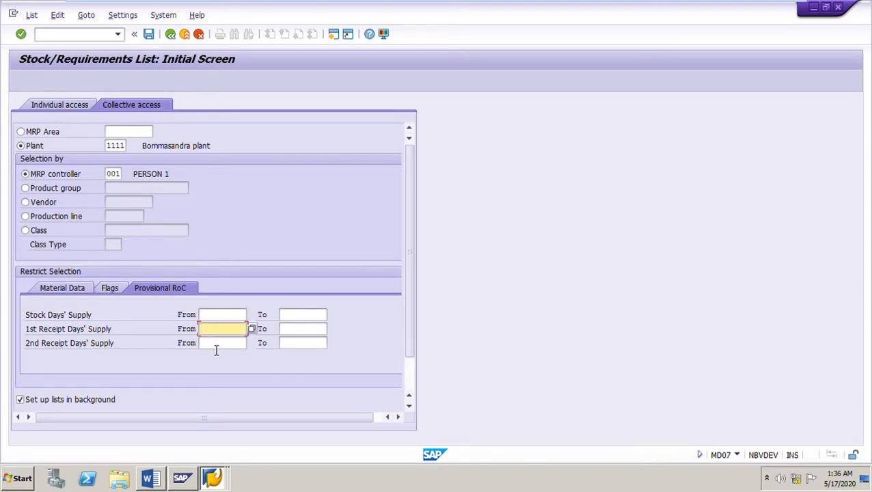
left_click(216, 347)
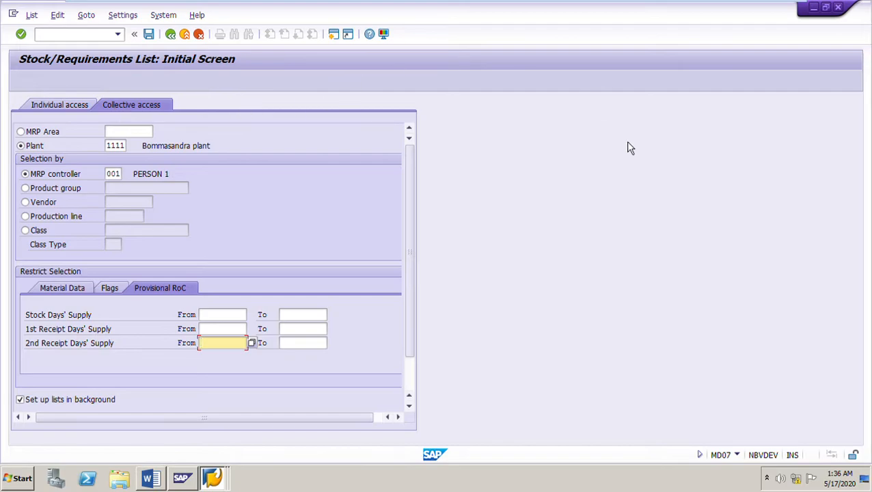
Switch to the Word notes and review the passage on the collective access material overview and its traffic light criteria
left_click(151, 478)
scroll(540, 294, "down", 3)
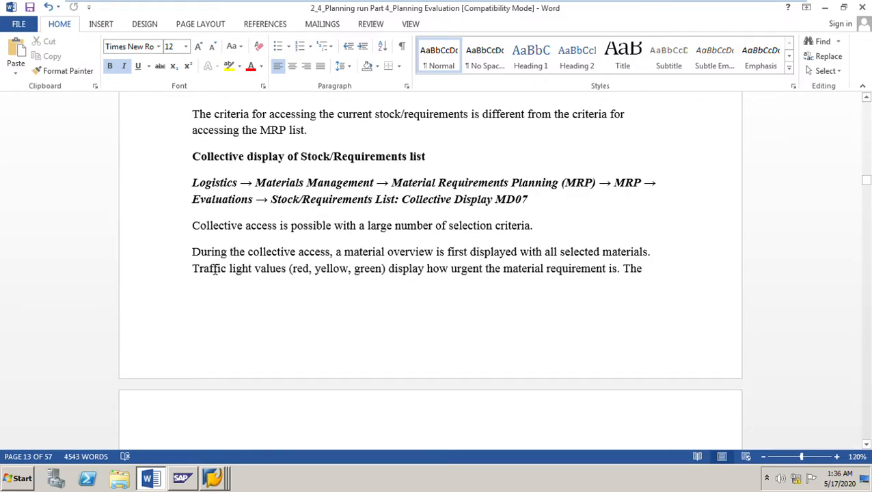
triple_click(196, 260)
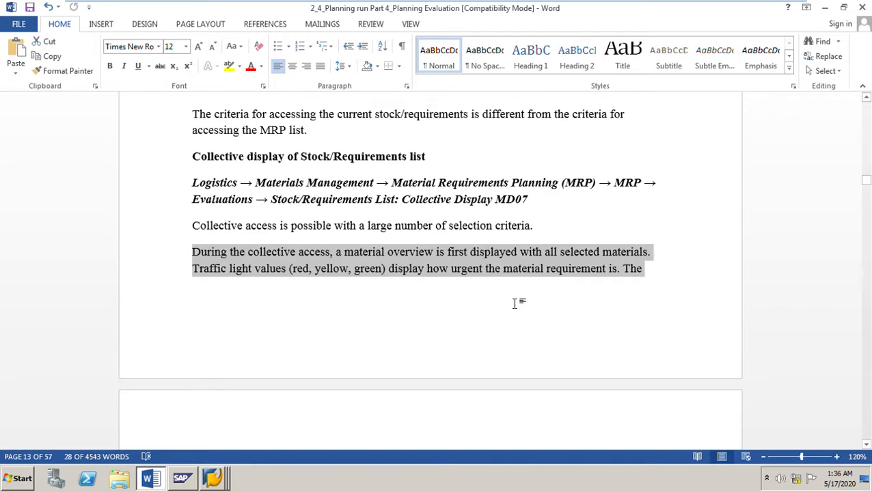
scroll(625, 309, "down", 2)
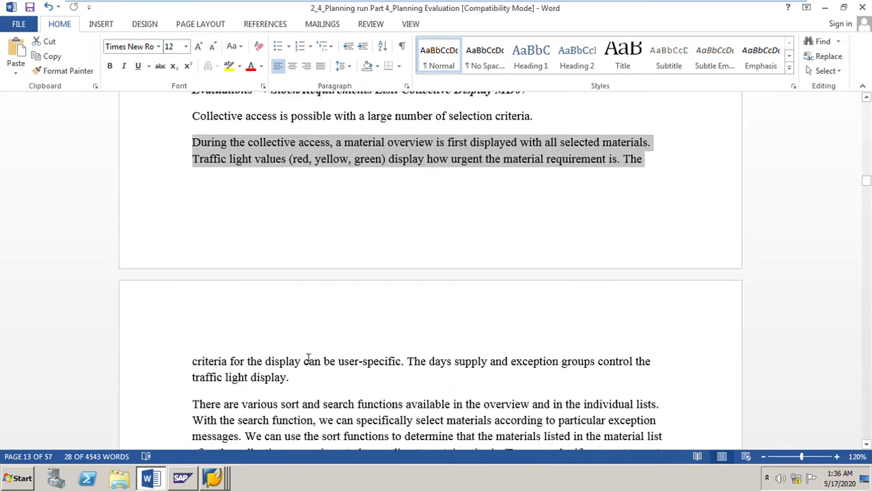
left_click(230, 378)
left_click_drag(197, 368, 302, 383)
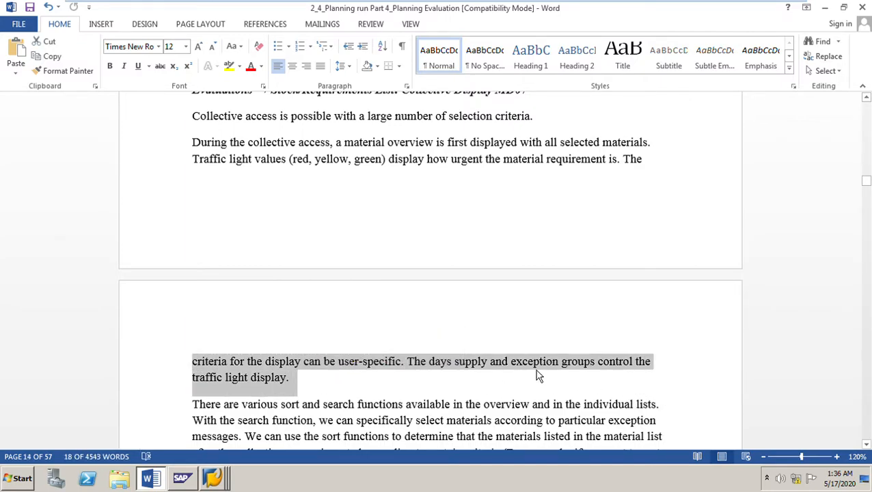
Review the notes on sort, search and graphical display functions, including the illustration of the search function
scroll(521, 369, "down", 1)
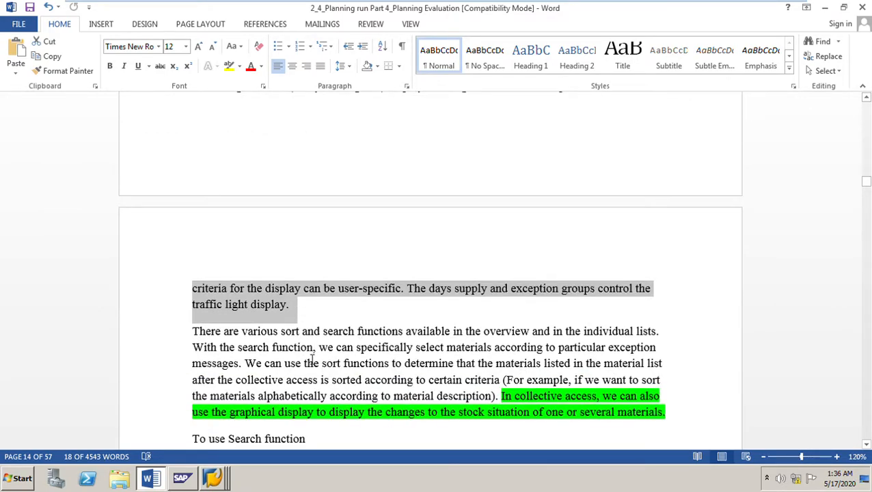
left_click(229, 362)
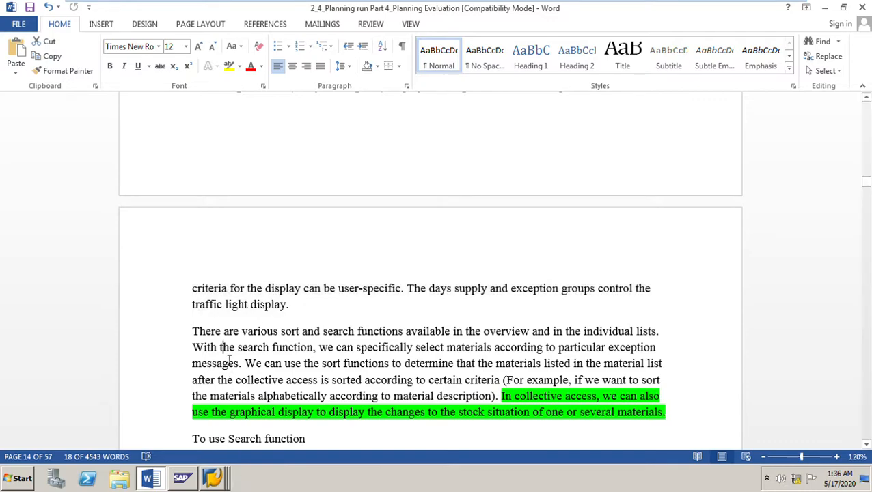
left_click_drag(196, 335, 689, 409)
scroll(622, 347, "down", 2)
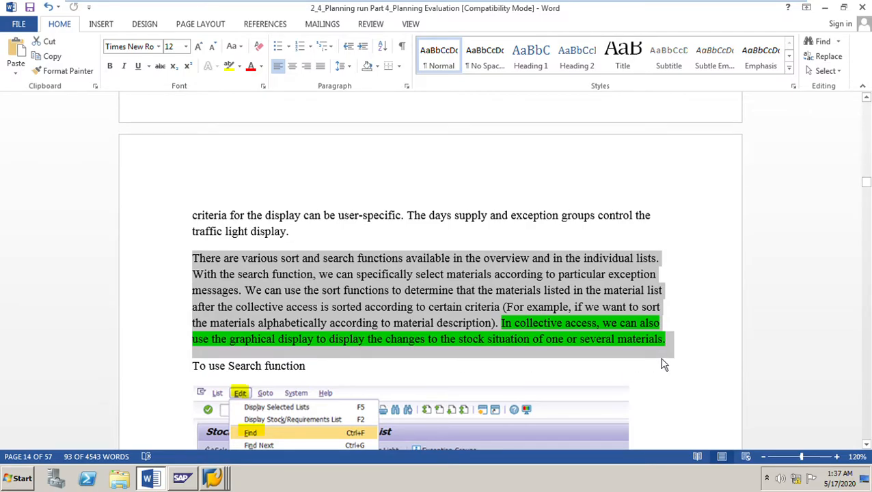
left_click(478, 318)
scroll(305, 326, "down", 3)
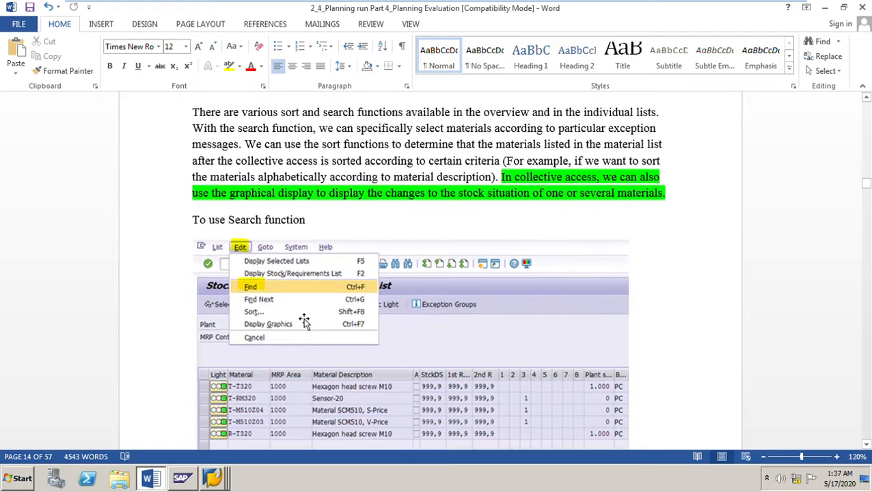
Switch back to the SAP Stock/Requirements List session and show the material data restrictions for plant 1111 and MRP controller 001
left_click(233, 486)
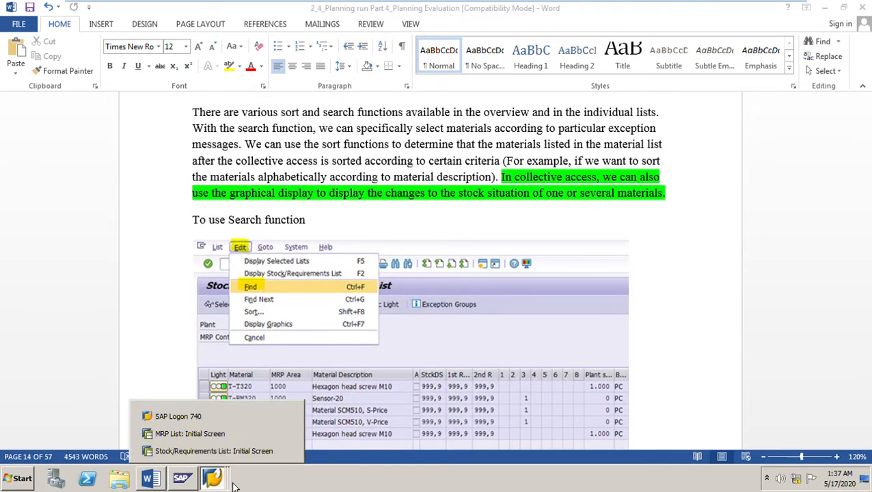
left_click(274, 451)
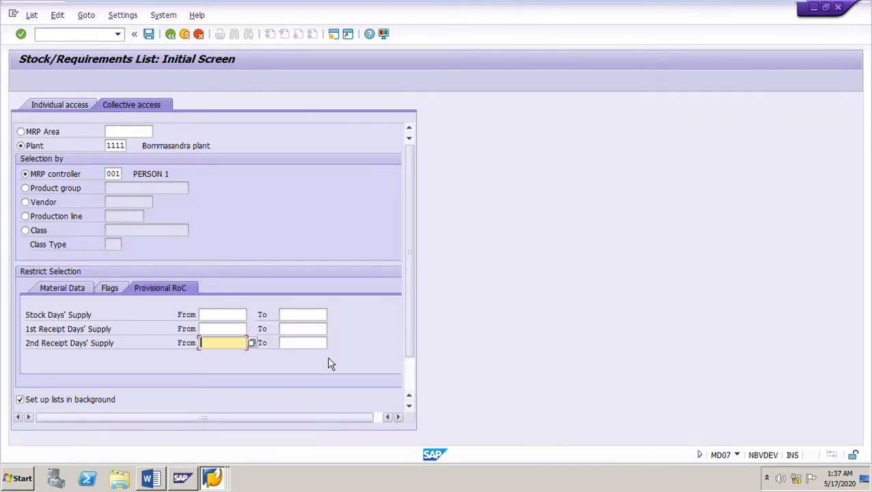
double_click(114, 148)
left_click(118, 175)
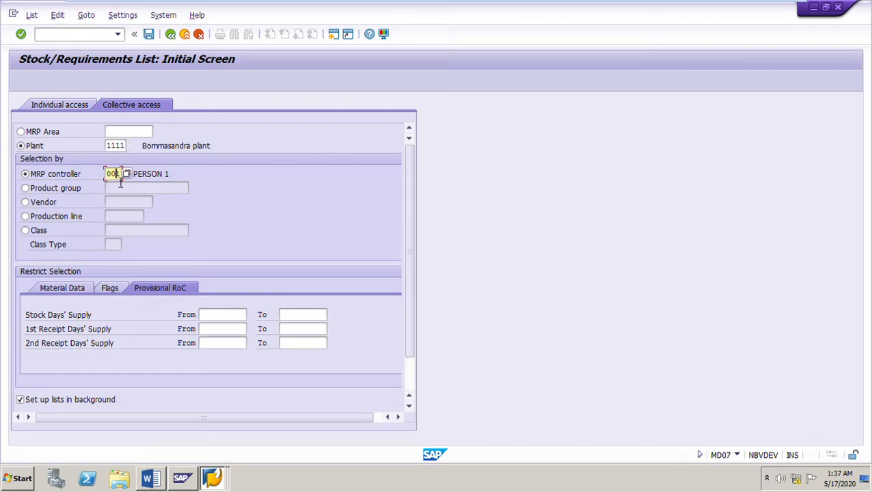
left_click(76, 294)
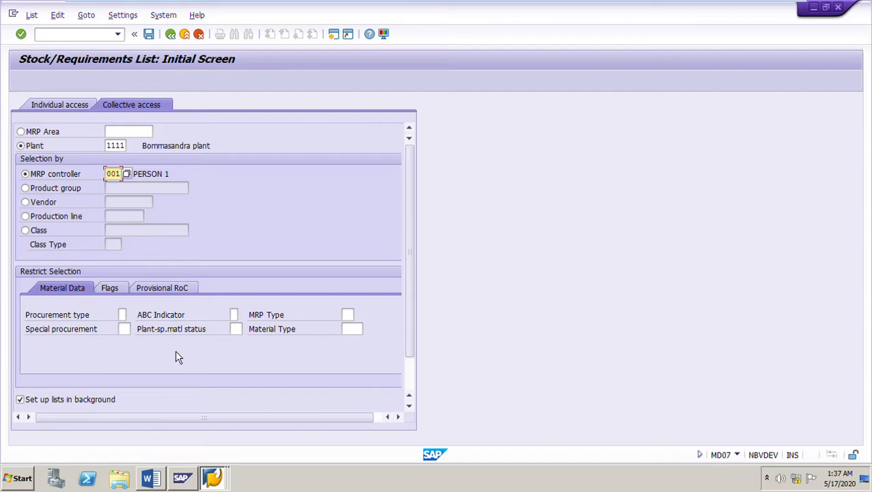
Restrict the selection to procurement type F, MRP type VB and material type ROH, and display the material list
left_click(123, 314)
type("E")
left_click(347, 314)
left_click(352, 326)
left_click(355, 330)
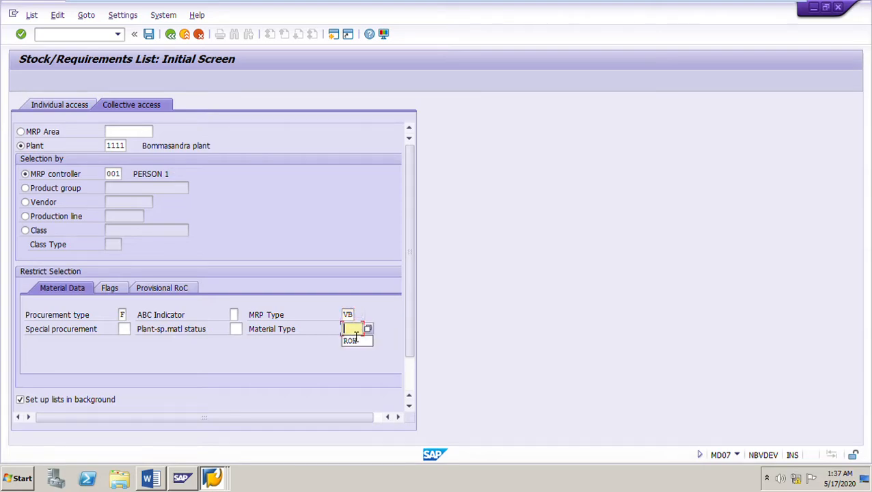
left_click(357, 341)
key("F8")
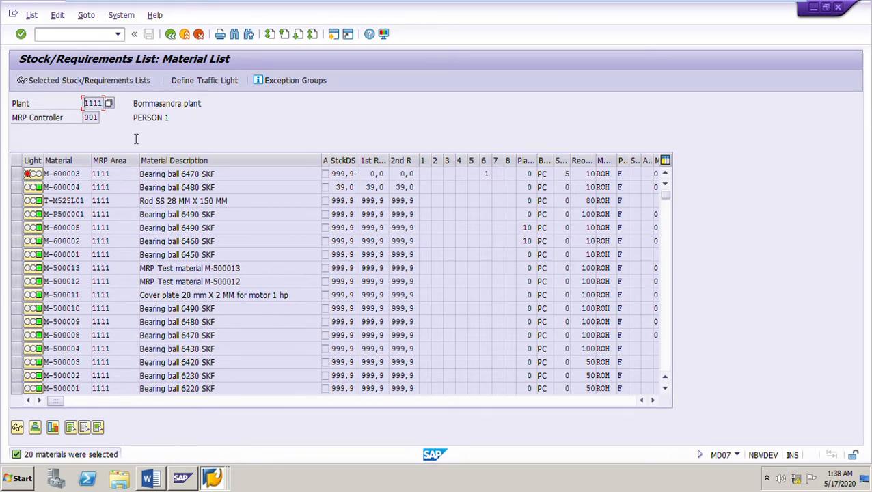
Open Find for the material list and examine the material description and days' supply range of coverage criteria
left_click(57, 15)
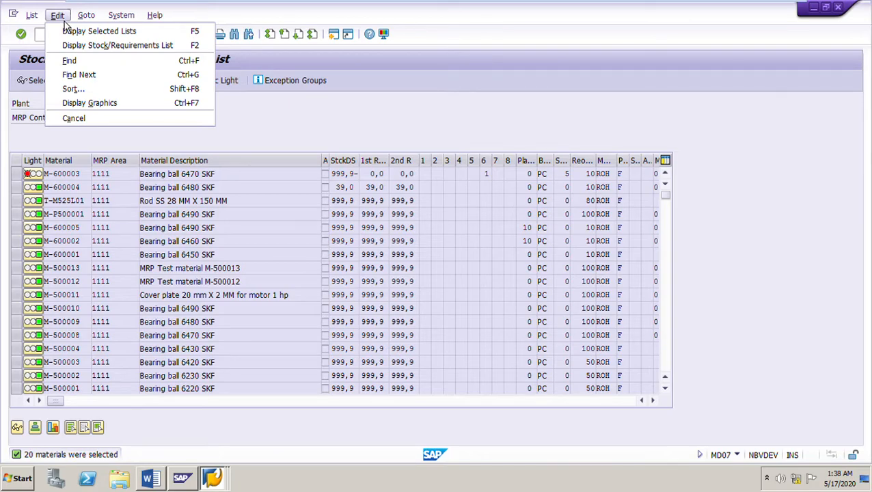
left_click(72, 61)
left_click_drag(355, 61, 582, 88)
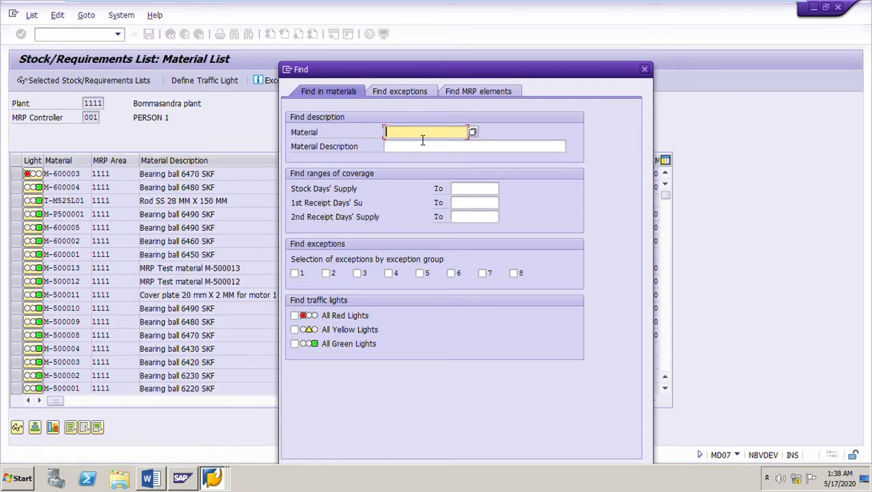
left_click(466, 190)
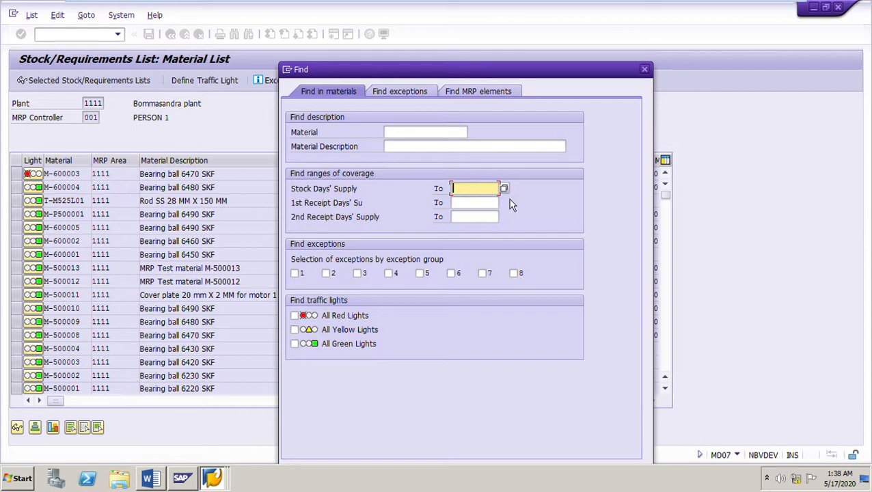
key("Return")
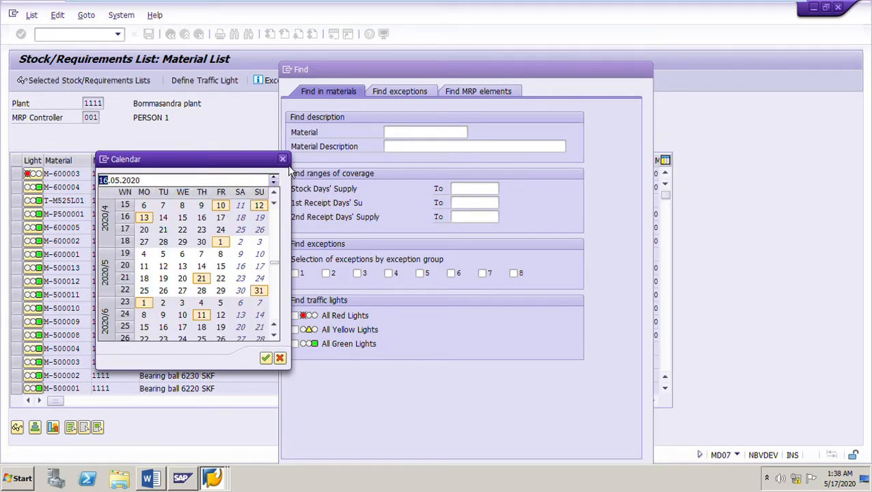
left_click(283, 158)
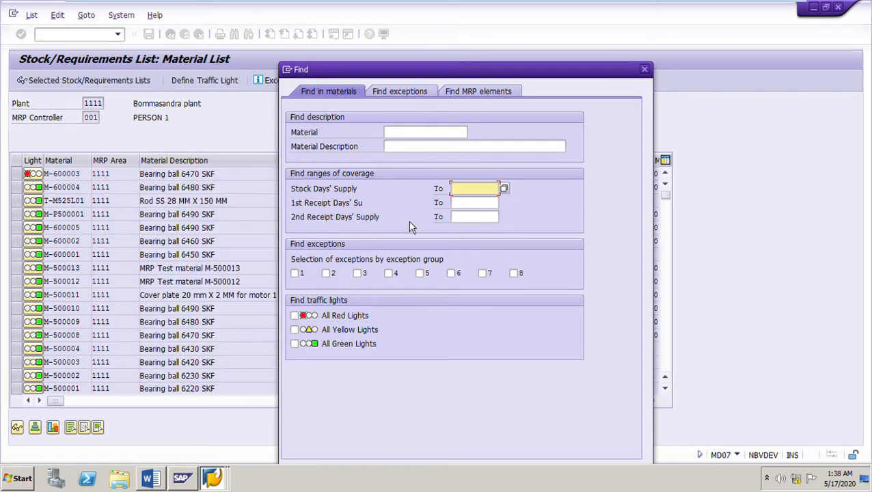
left_click(468, 204)
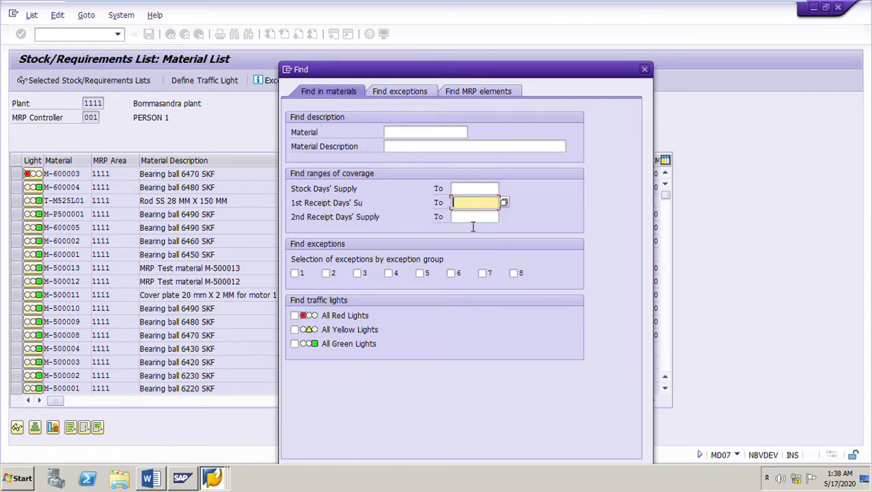
left_click(472, 219)
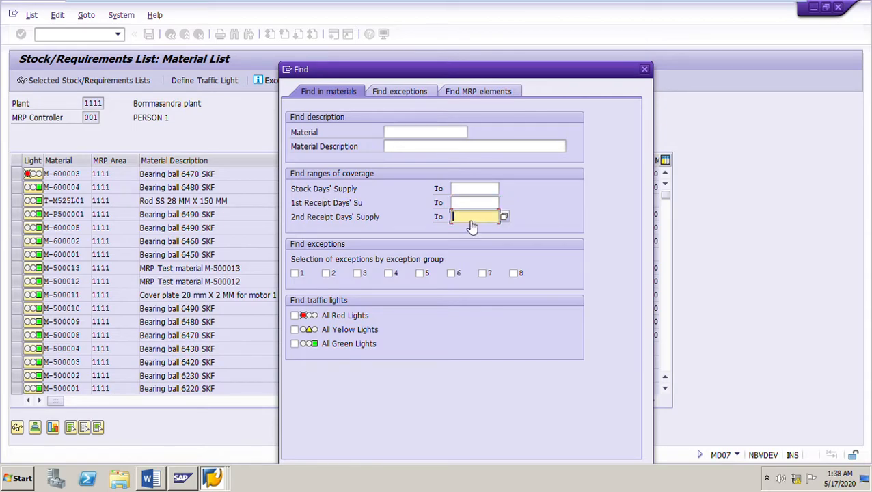
Try exception group 1 and the red, yellow and green traffic lights as find criteria, clear them and close Find
left_click(295, 274)
left_click(516, 285)
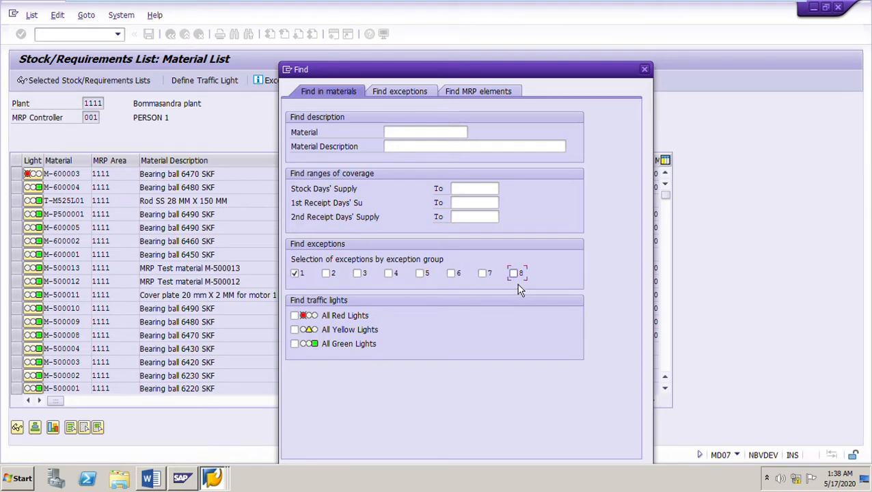
left_click(296, 275)
left_click(295, 330)
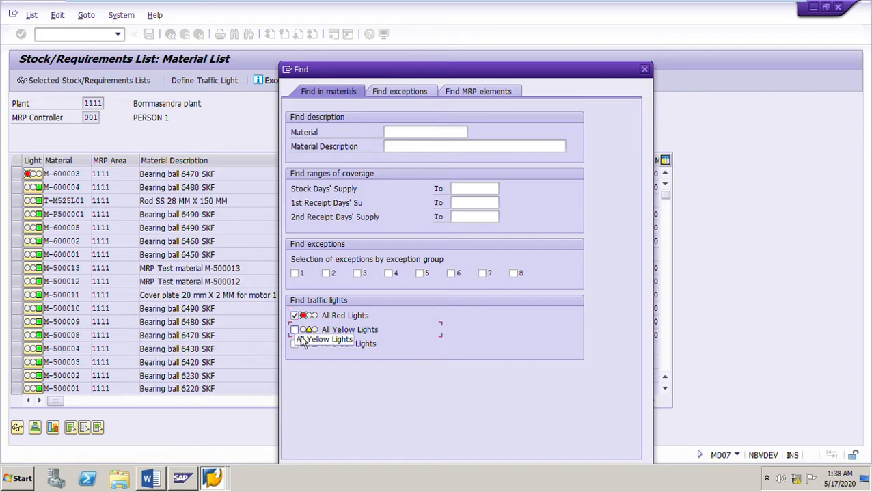
left_click(296, 343)
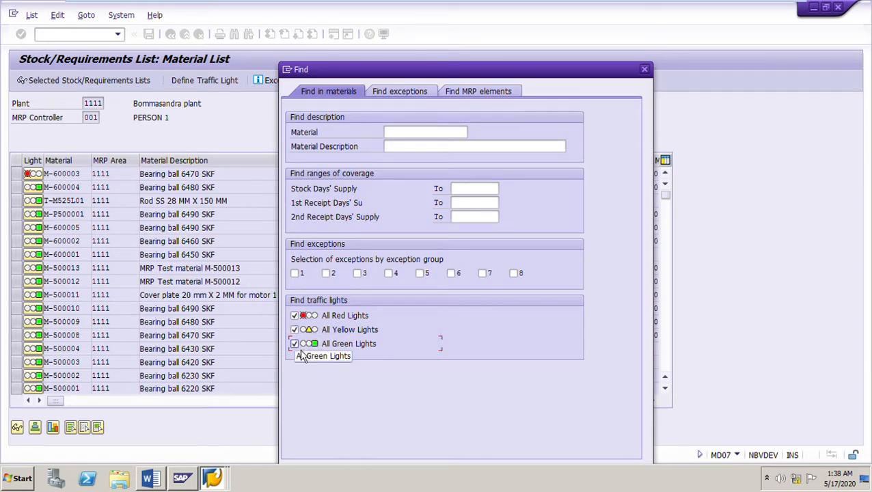
left_click(294, 344)
left_click(295, 329)
left_click(295, 316)
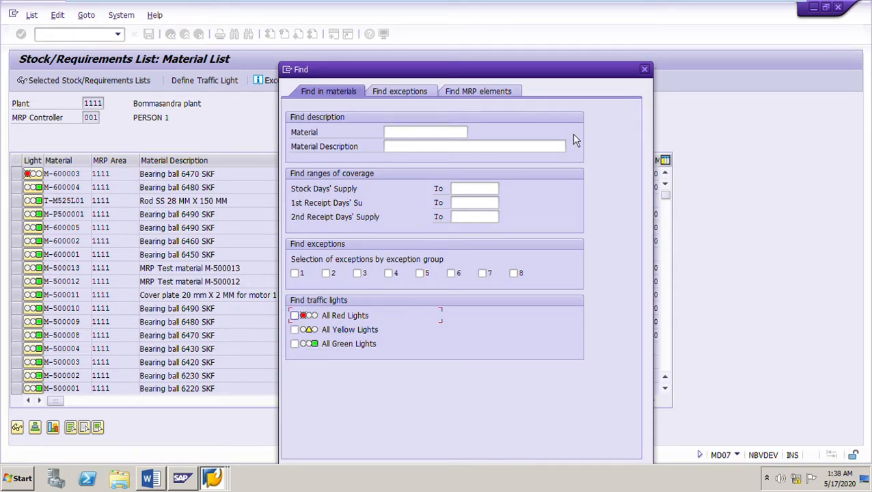
left_click(644, 69)
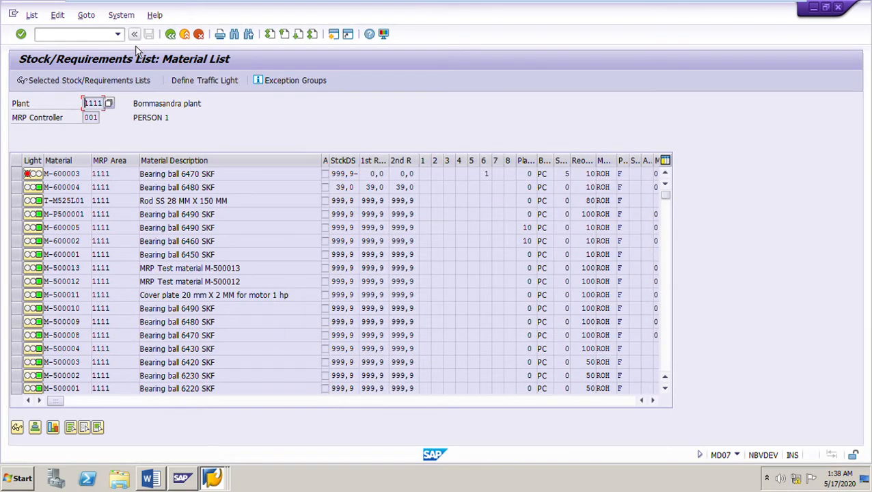
Open the Sort settings for the material list and examine the priorities of the status, days' supply and material fields
left_click(65, 18)
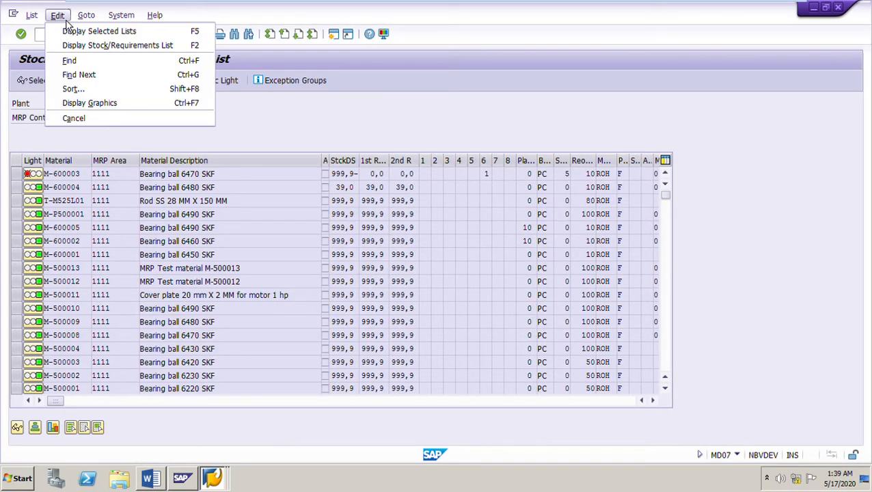
left_click(81, 93)
left_click_drag(363, 109, 537, 97)
left_click(406, 135)
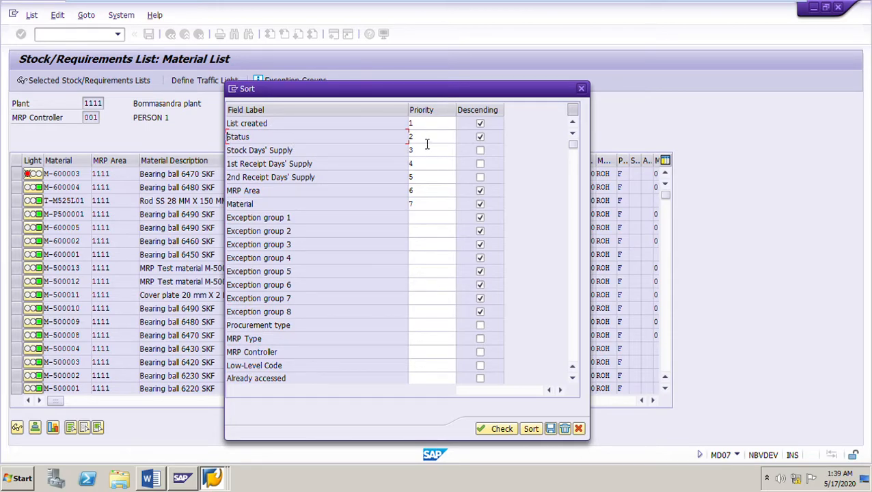
left_click(426, 139)
left_click(429, 157)
left_click(438, 213)
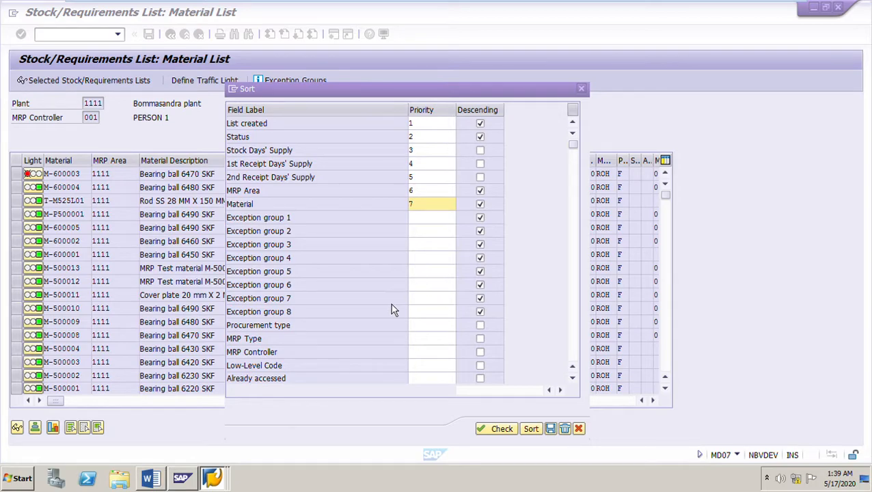
Review the sort function example with material description as priority 1 in the Word notes, and return to SAP's Sort settings
key("alt+Tab")
scroll(522, 313, "down", 15)
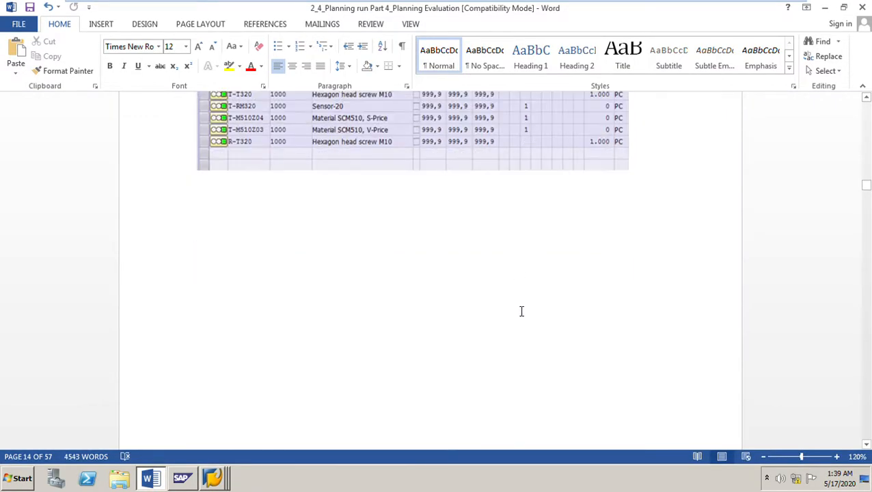
scroll(521, 313, "down", 10)
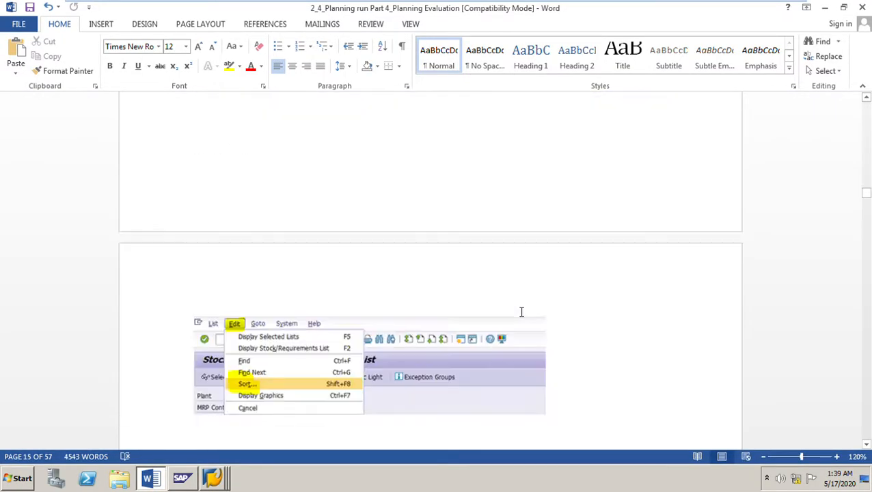
scroll(522, 313, "down", 8)
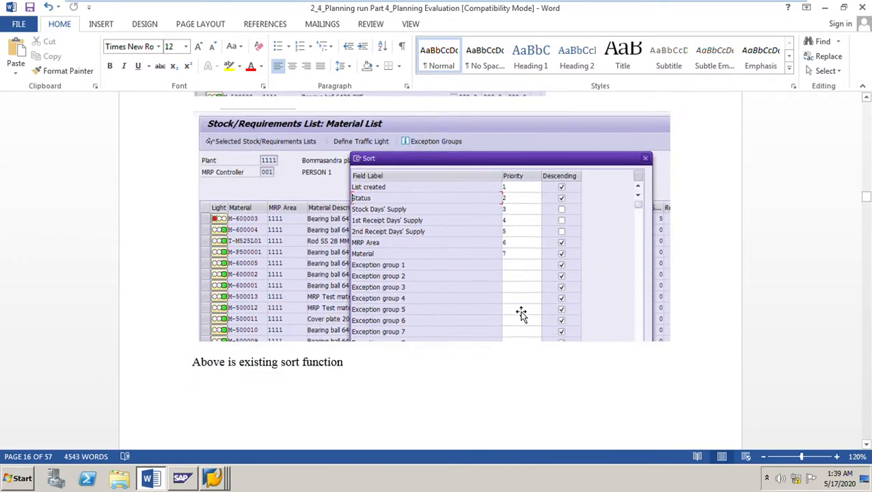
scroll(521, 312, "down", 10)
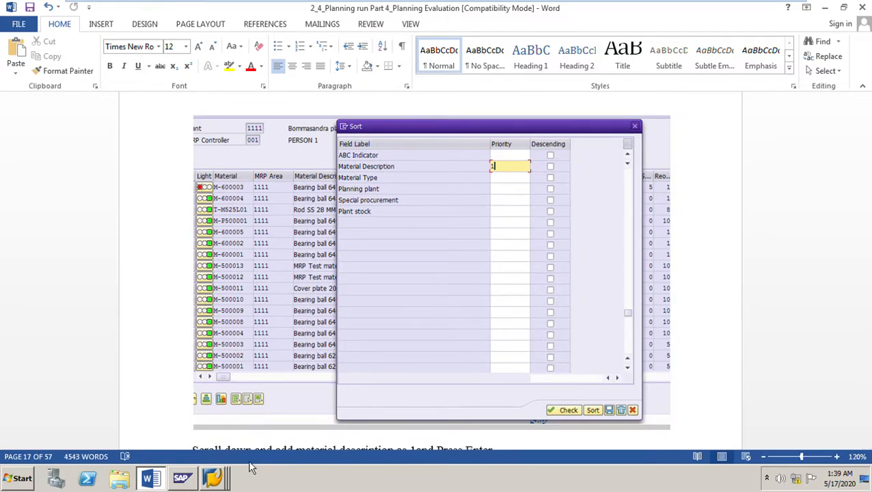
mouse_move(214, 481)
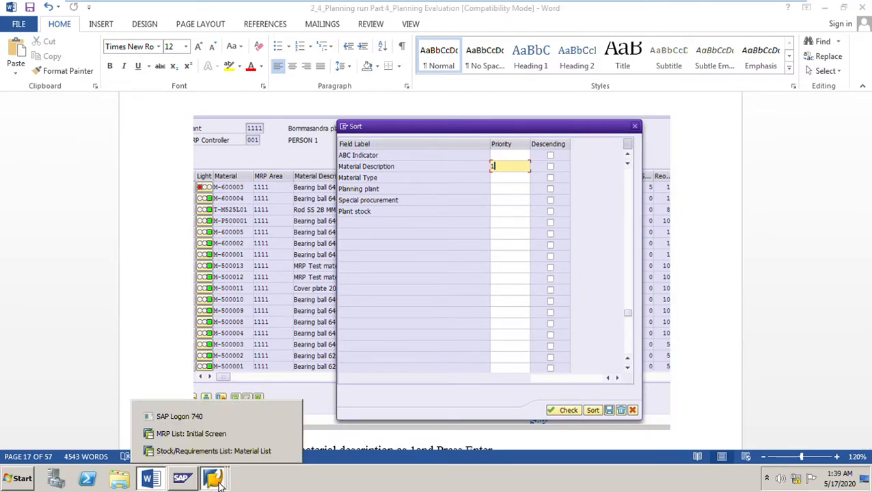
left_click(198, 453)
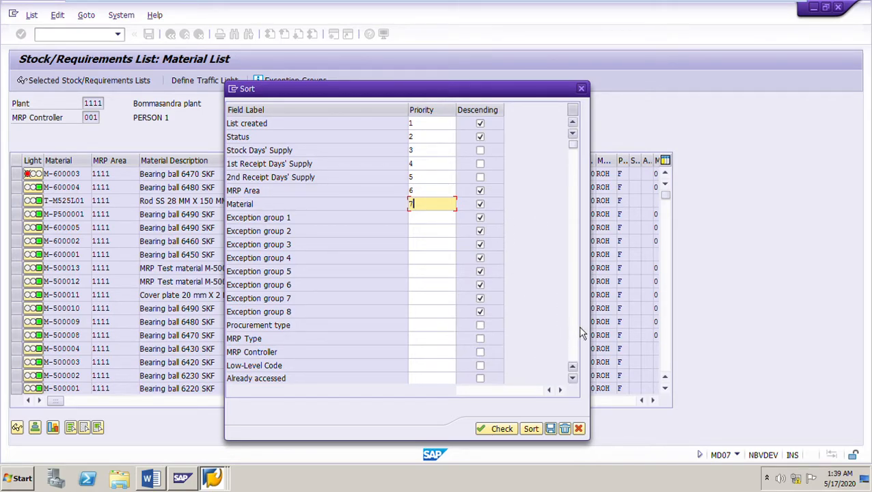
Set the sort priority of Material Description to 1 and check the entry, consulting the Word notes
scroll(581, 332, "down", 5)
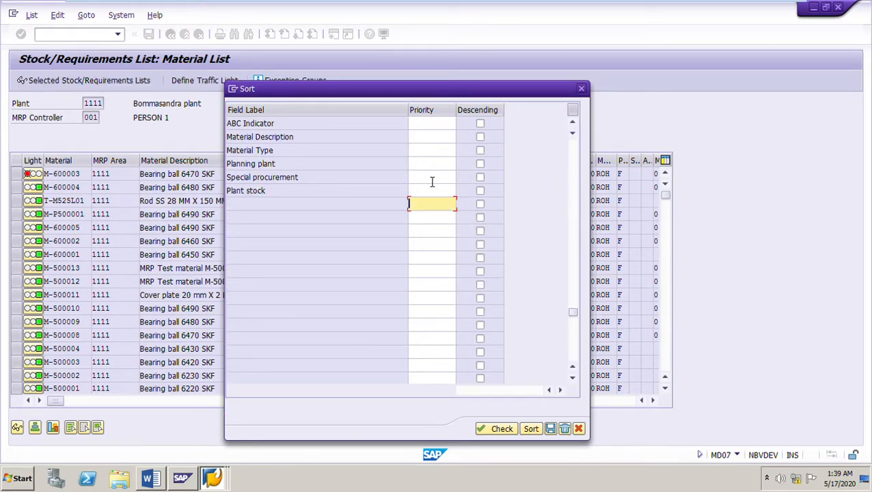
left_click(432, 139)
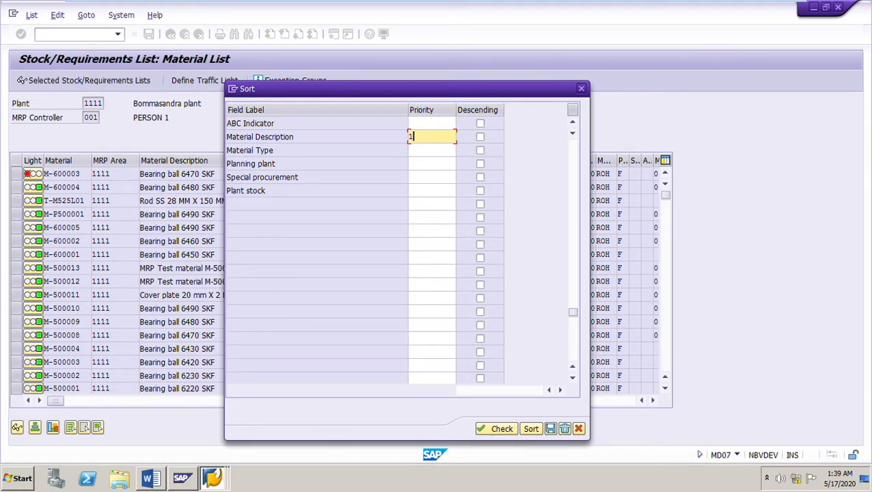
left_click(150, 478)
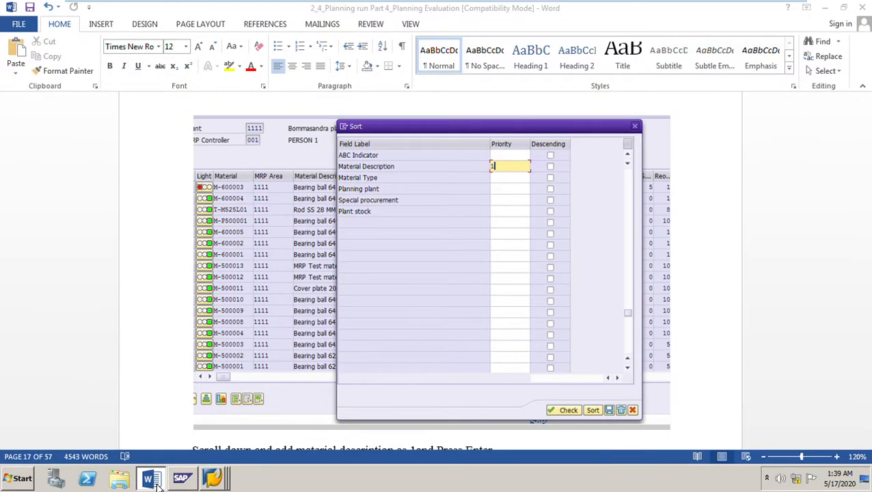
left_click(153, 480)
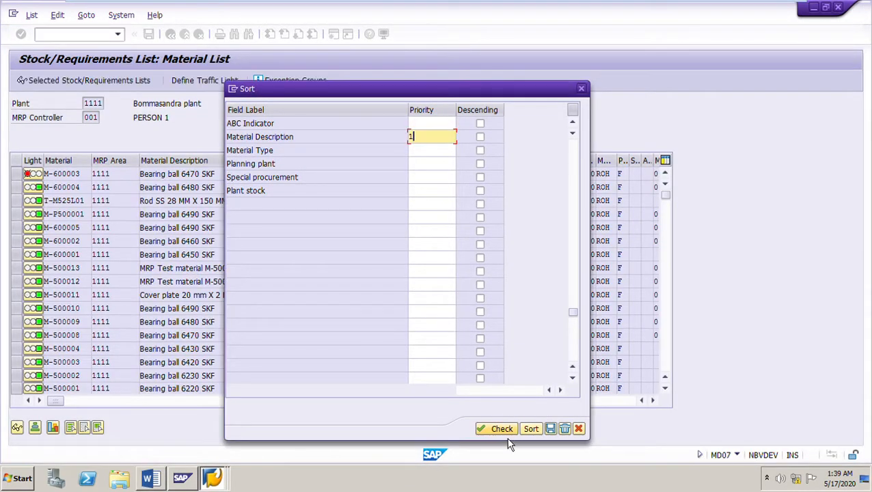
left_click(508, 441)
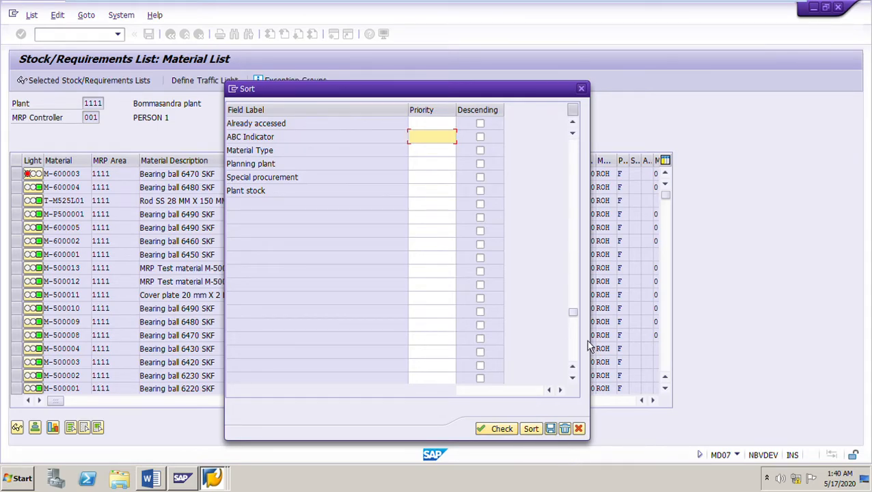
Examine the renumbered sort priorities from Material Description through List created to Material
left_click(575, 162)
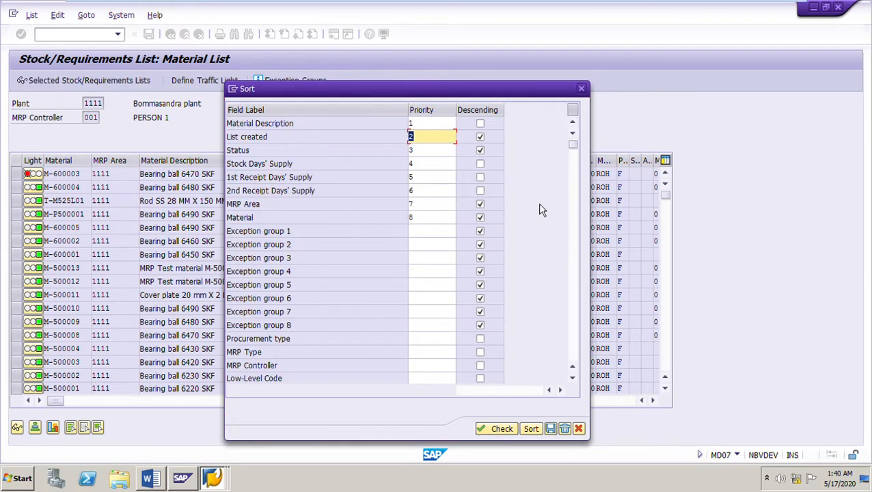
left_click(433, 127)
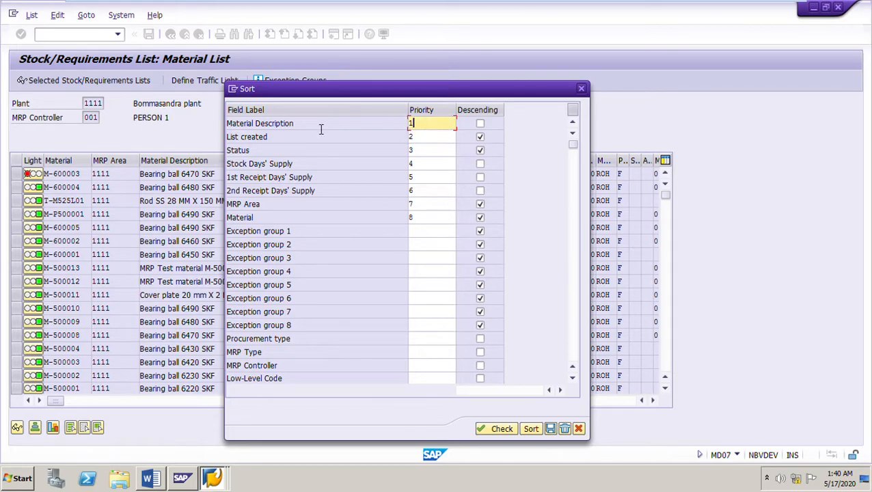
left_click_drag(307, 126, 212, 125)
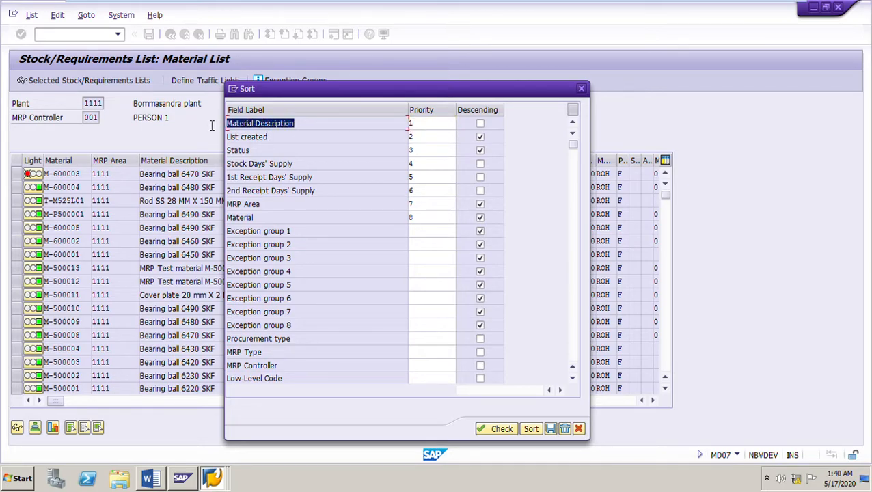
left_click(444, 127)
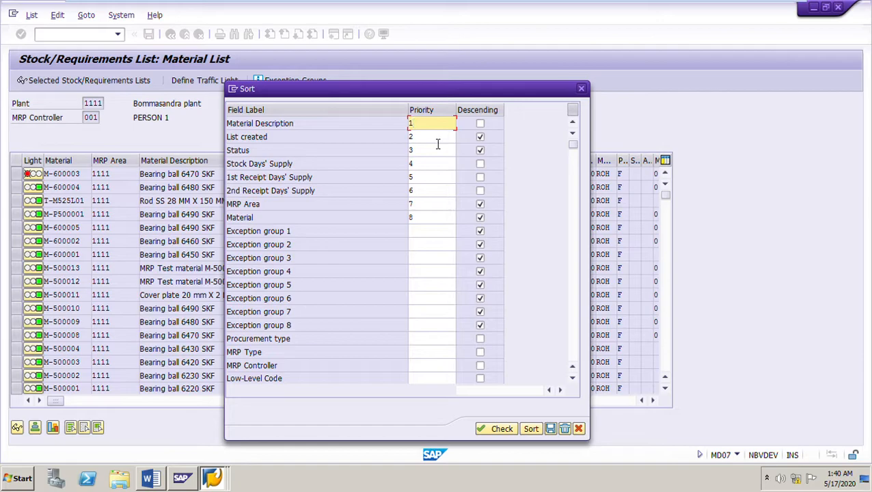
left_click(425, 141)
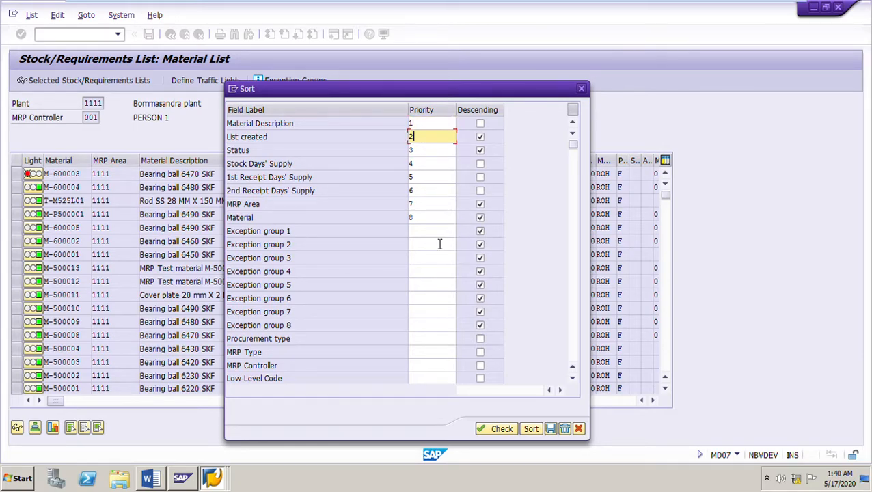
left_click(429, 224)
left_click_drag(413, 224, 395, 224)
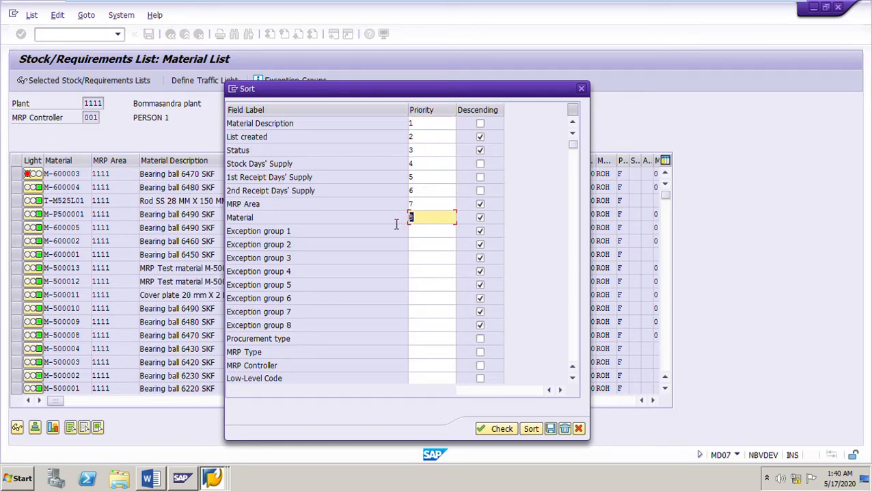
Save the sort parameters and close the Sort settings
left_click(555, 435)
left_click(552, 429)
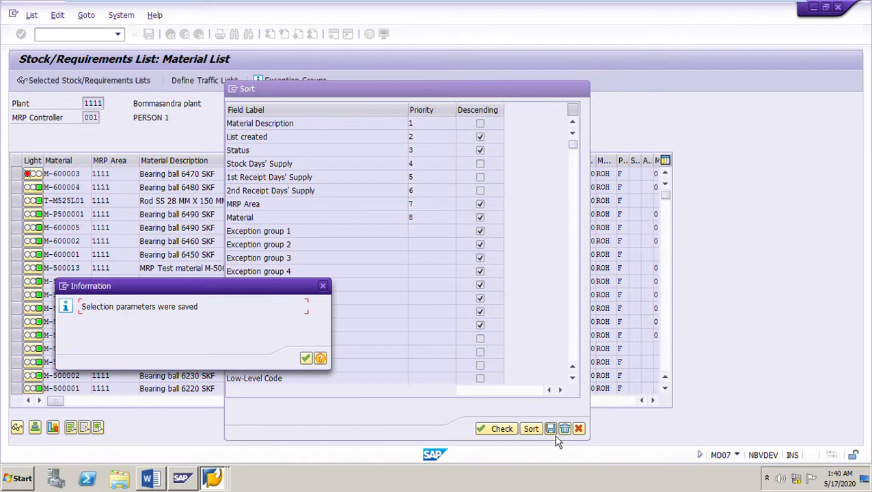
left_click(309, 359)
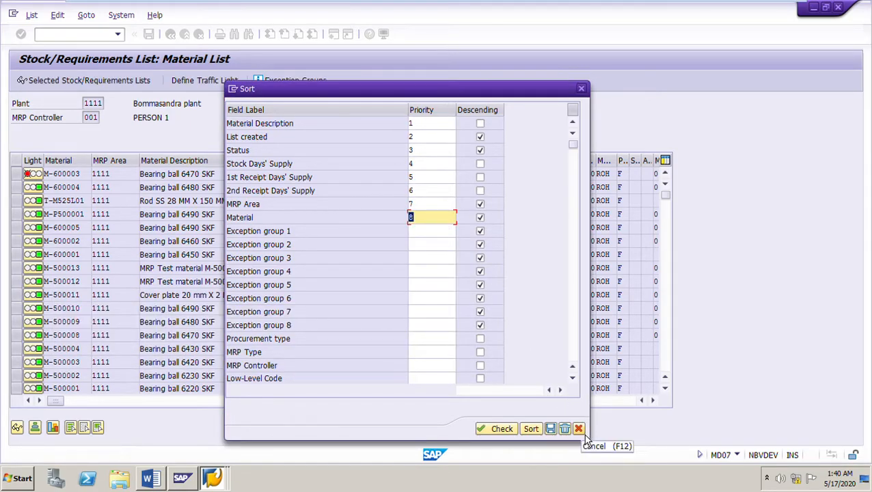
left_click(578, 429)
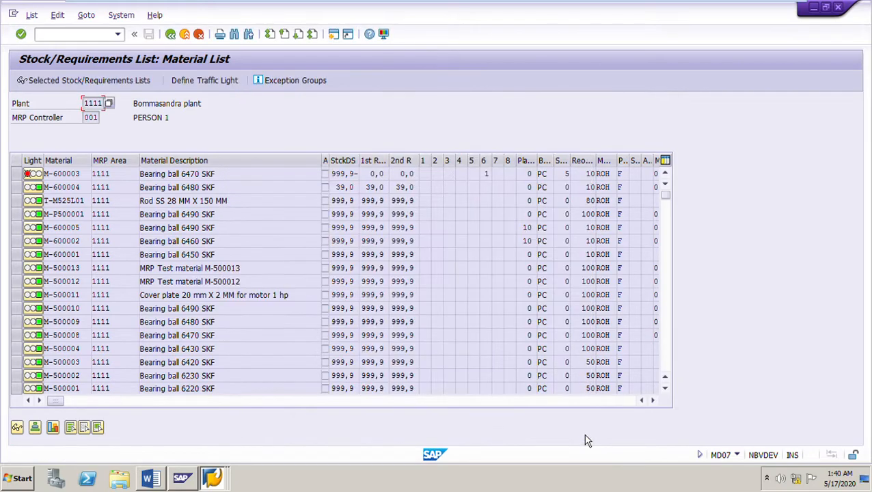
Return to the SAP Easy Access menu and restart MD07 Stock/Requirements: Collective Display
left_click(170, 35)
left_click(173, 235)
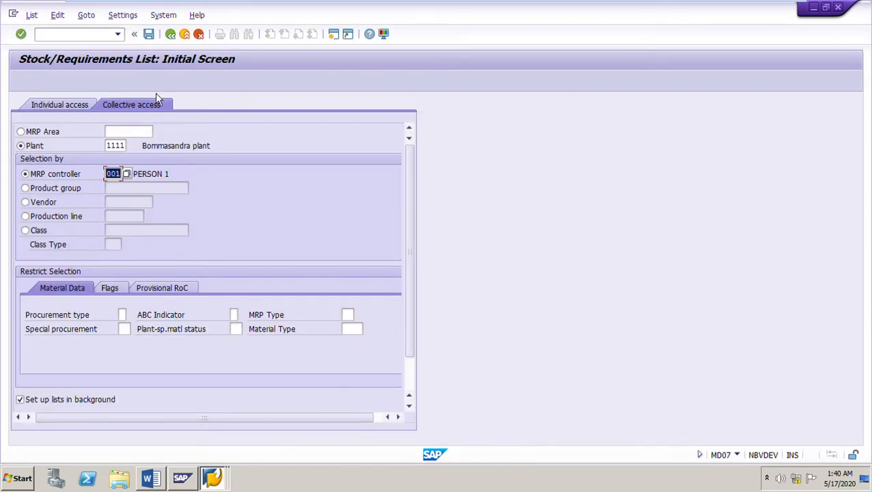
left_click(170, 35)
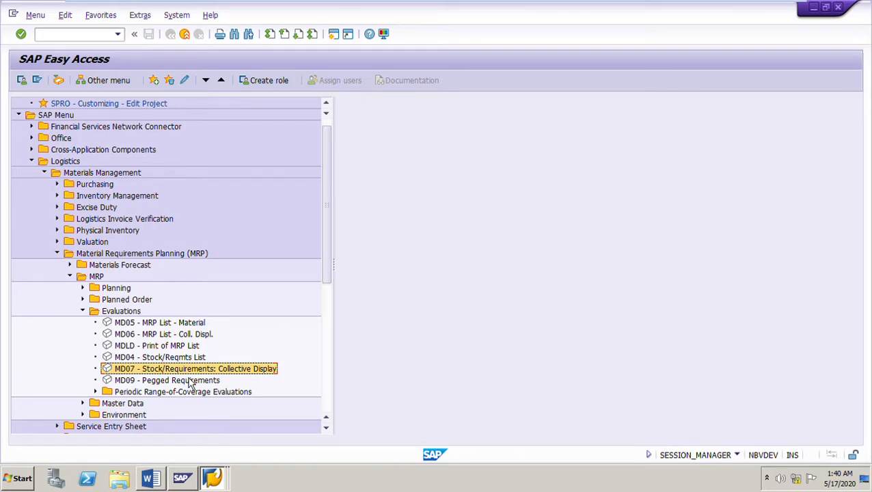
key("Return")
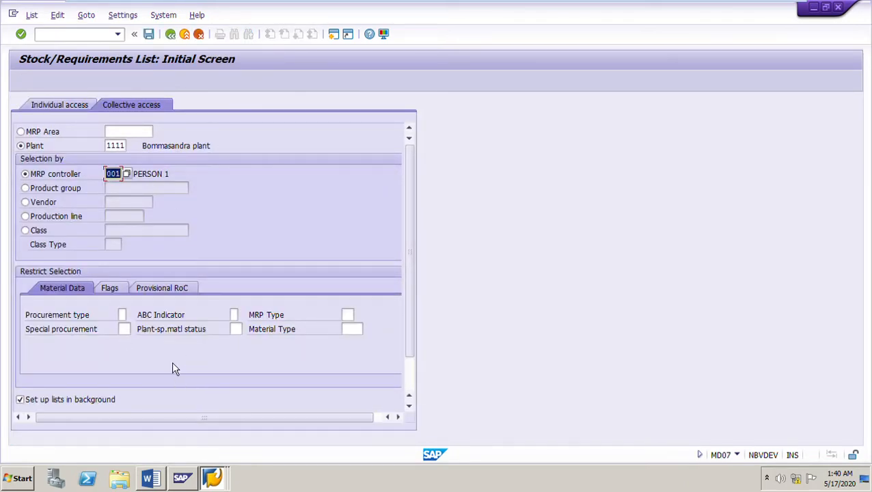
Restrict the collective selection to procurement type F and material type ROH, and display the material list
left_click(123, 315)
type("F")
left_click(348, 315)
left_click(356, 332)
type("ROH")
key("Return")
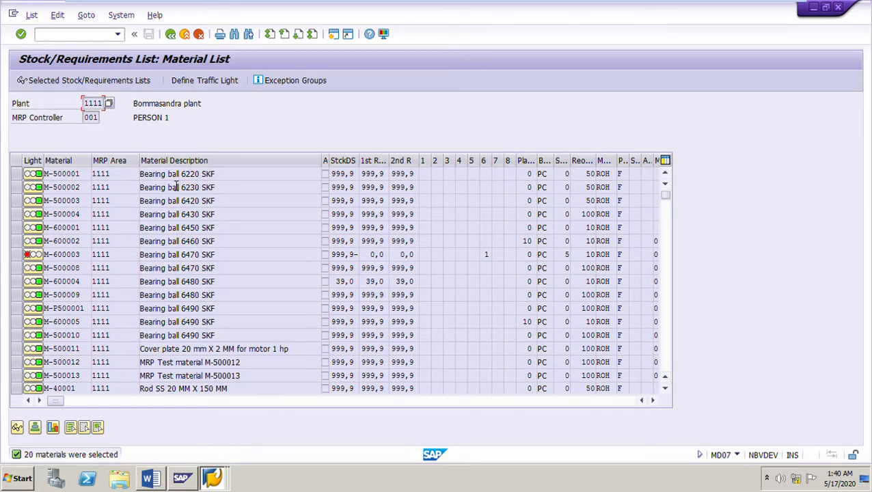
Check the alphabetical order of the material descriptions, from the bearing balls through the cover plate and test materials to the rods
left_click_drag(140, 174, 248, 186)
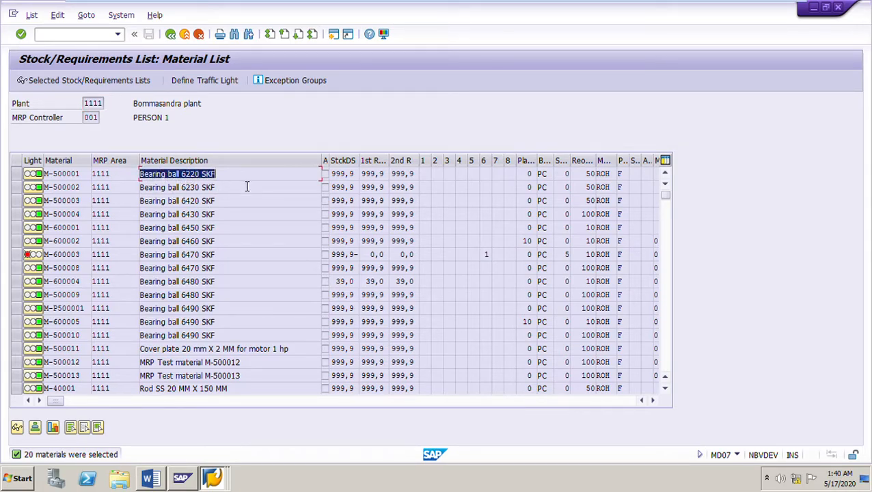
left_click_drag(140, 349, 307, 350)
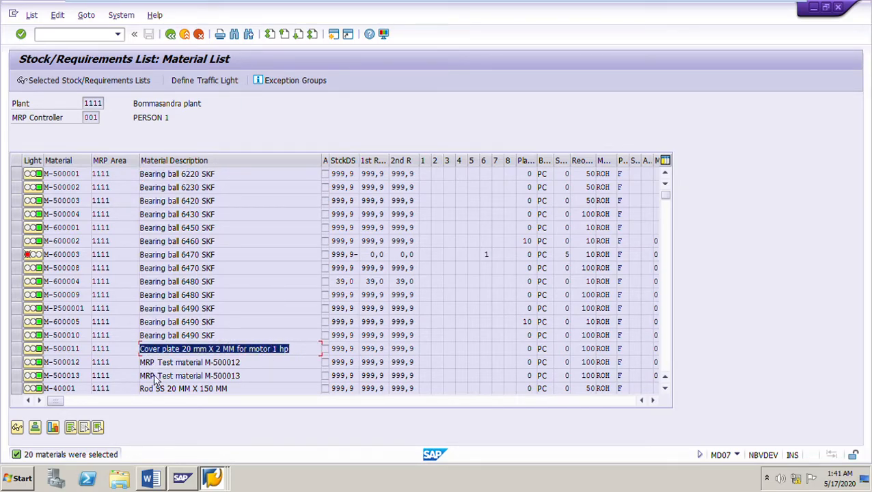
left_click_drag(241, 363, 105, 364)
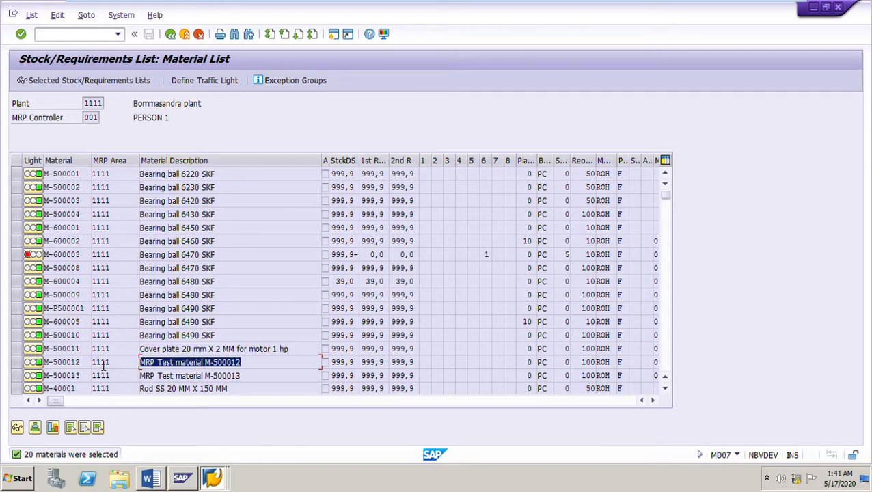
left_click_drag(243, 376, 105, 381)
left_click_drag(261, 394, 140, 388)
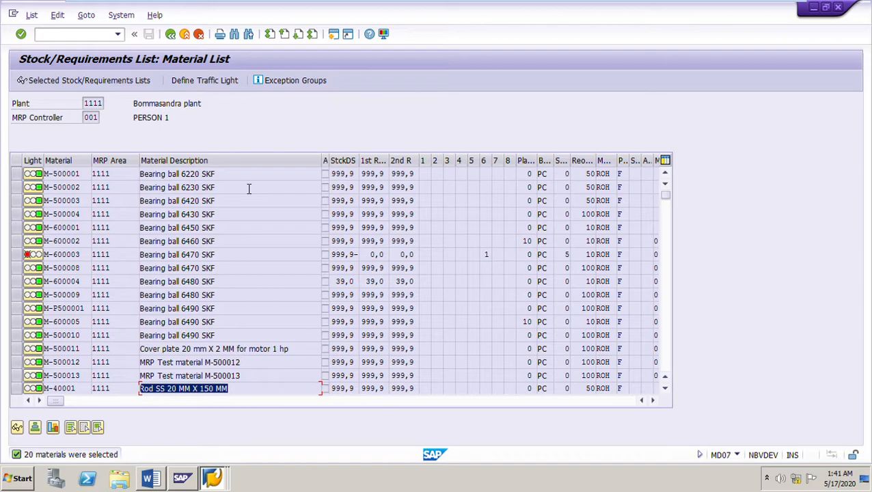
Review the remaining sort instructions in the Word notes, up to the remark on sorting by material description
left_click(152, 480)
scroll(455, 342, "down", 5)
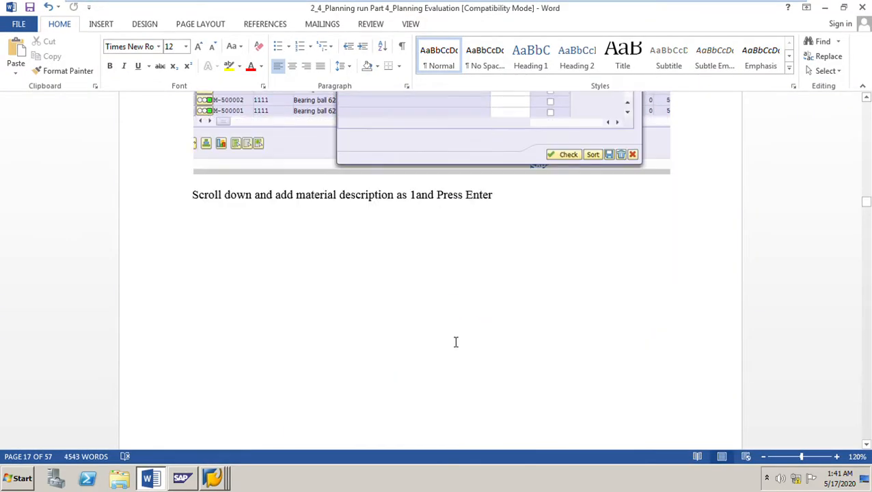
scroll(456, 342, "down", 20)
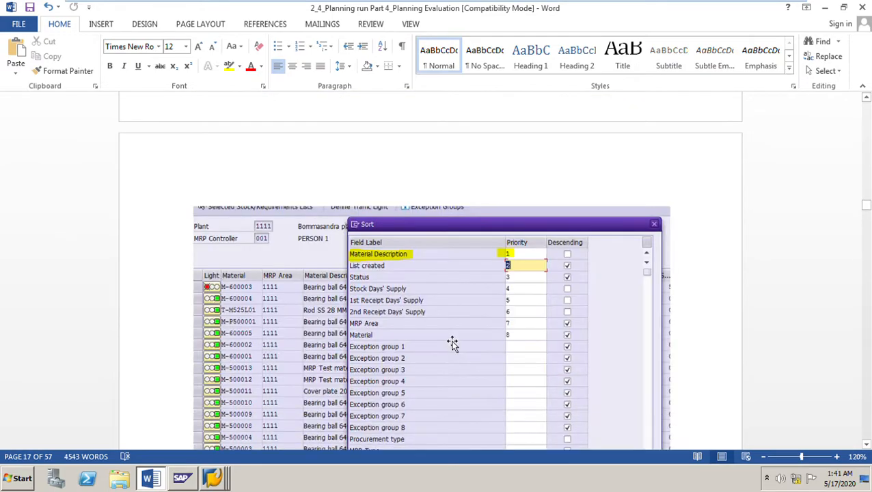
scroll(445, 339, "down", 20)
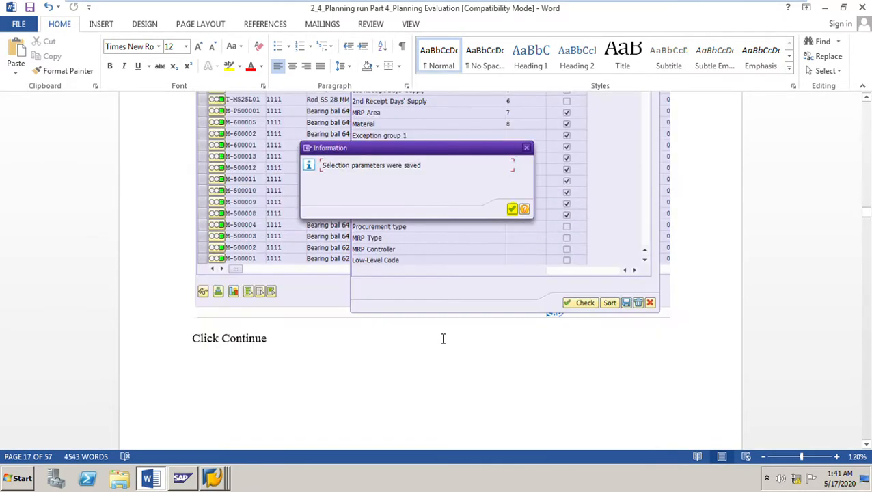
scroll(439, 339, "down", 20)
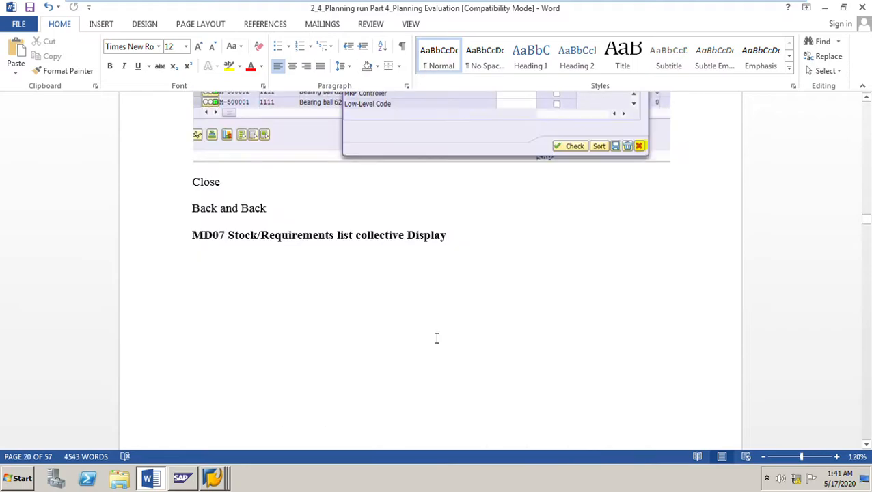
scroll(435, 340, "down", 15)
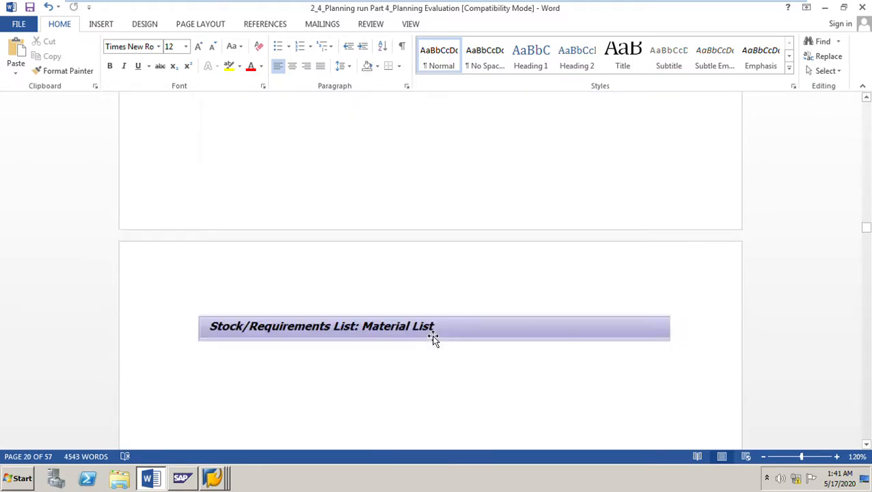
scroll(433, 337, "down", 5)
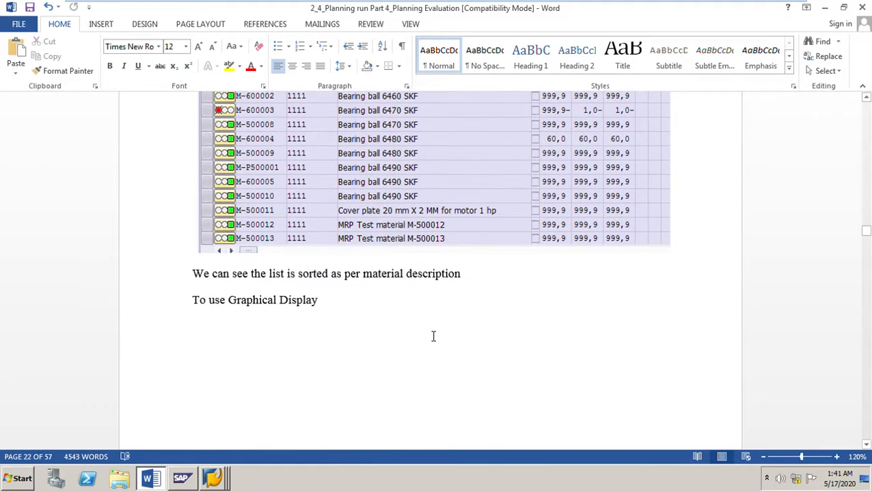
left_click_drag(193, 275, 452, 278)
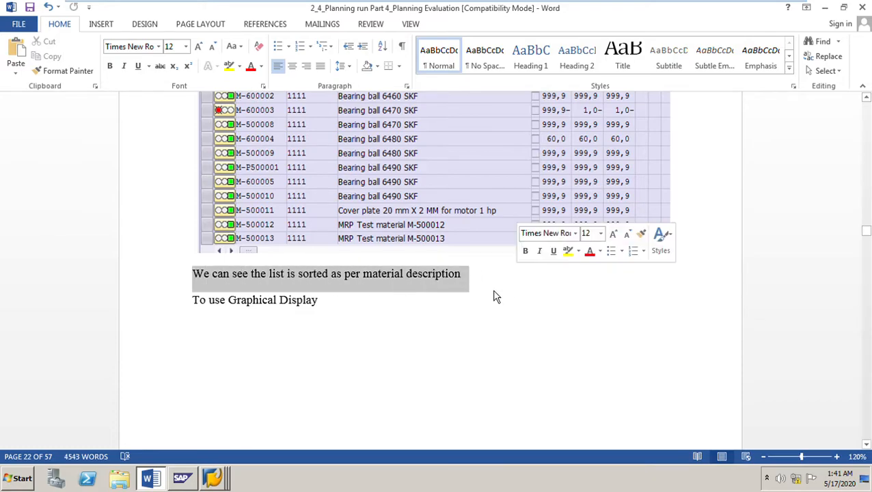
Read the graphical display section of the notes and its example with material T-M525L01 selected
left_click(424, 317)
scroll(416, 321, "down", 8)
scroll(407, 325, "up", 8)
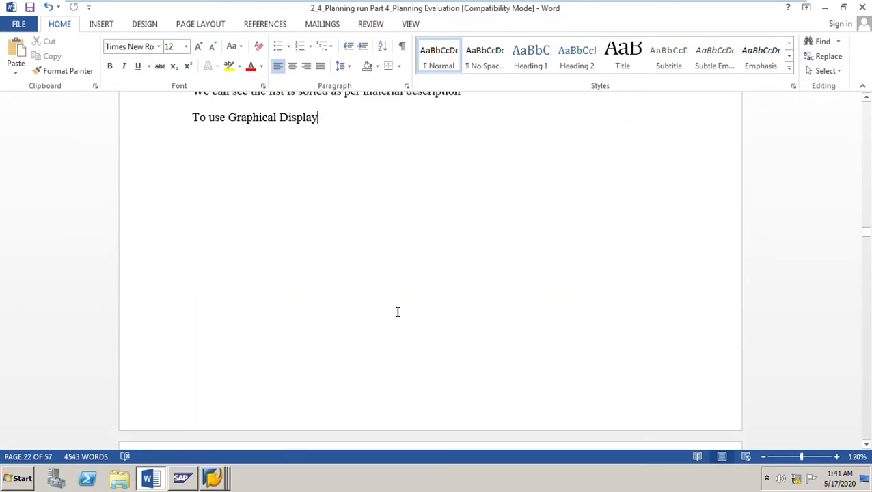
left_click_drag(198, 197, 347, 208)
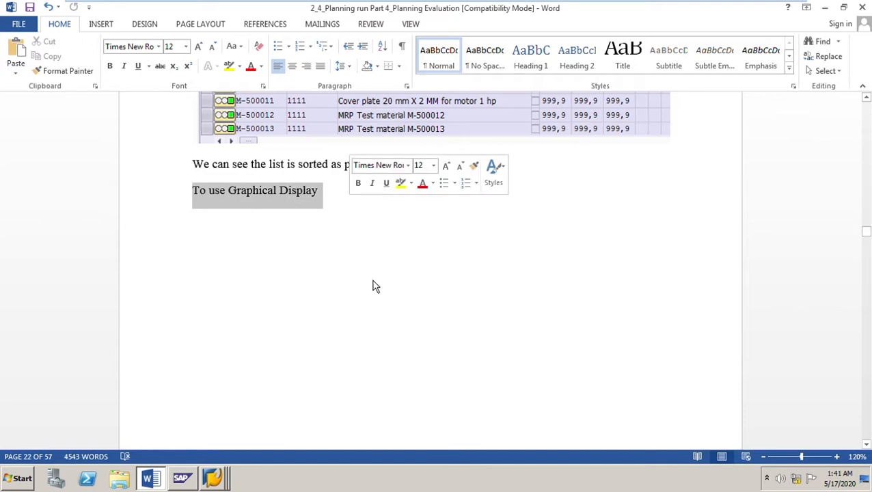
scroll(369, 274, "down", 10)
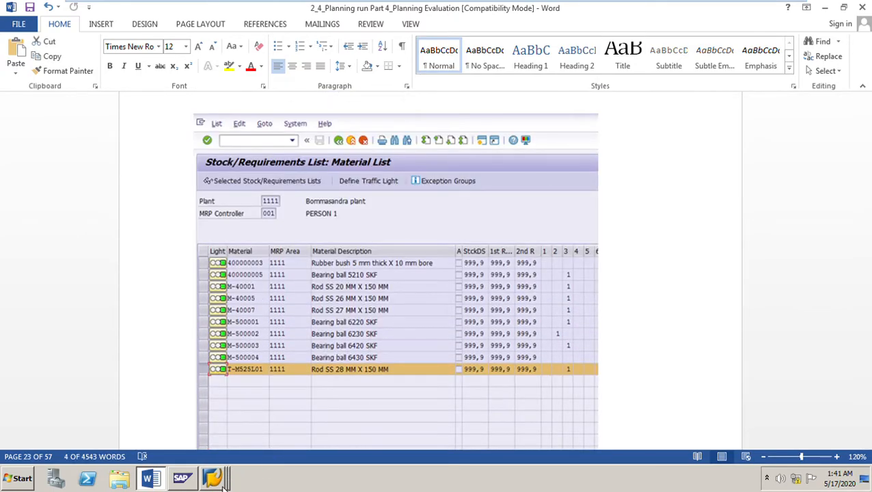
Switch to the SAP material list, select material T-M525L01 and display its ranges of coverage graphically
left_click(219, 479)
left_click(215, 456)
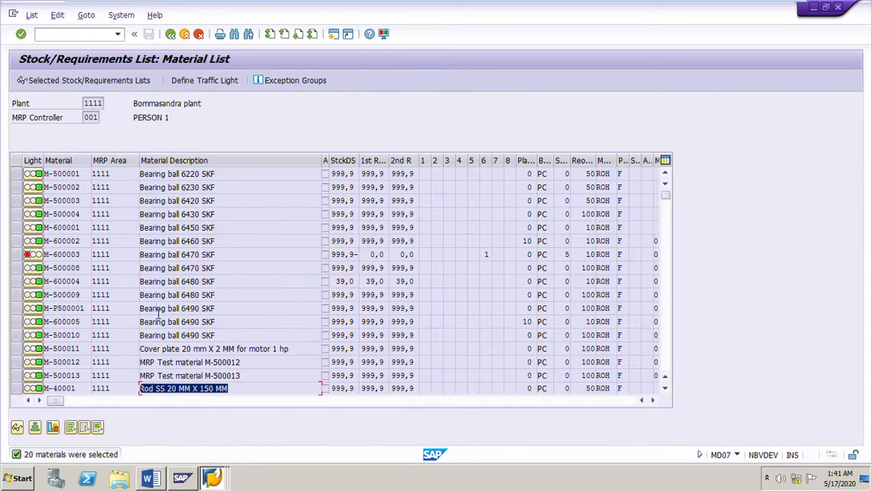
left_click(669, 356)
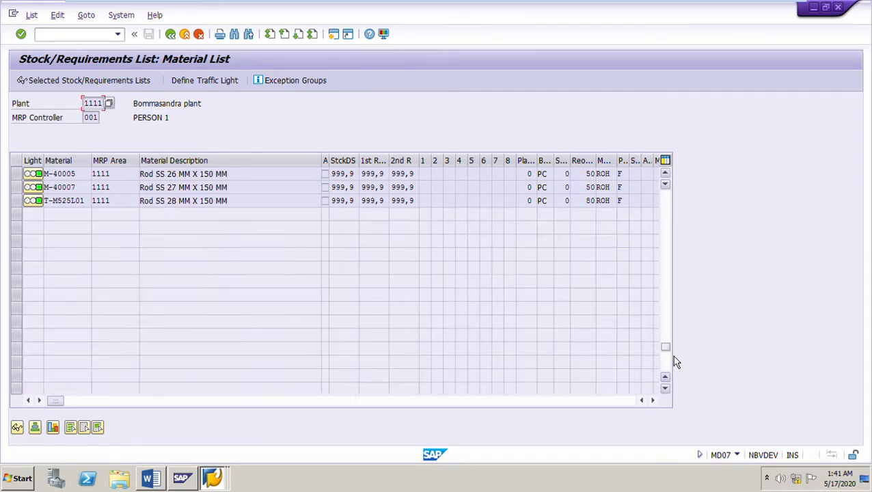
left_click(665, 173)
scroll(371, 208, "up", 1)
scroll(371, 209, "up", 1)
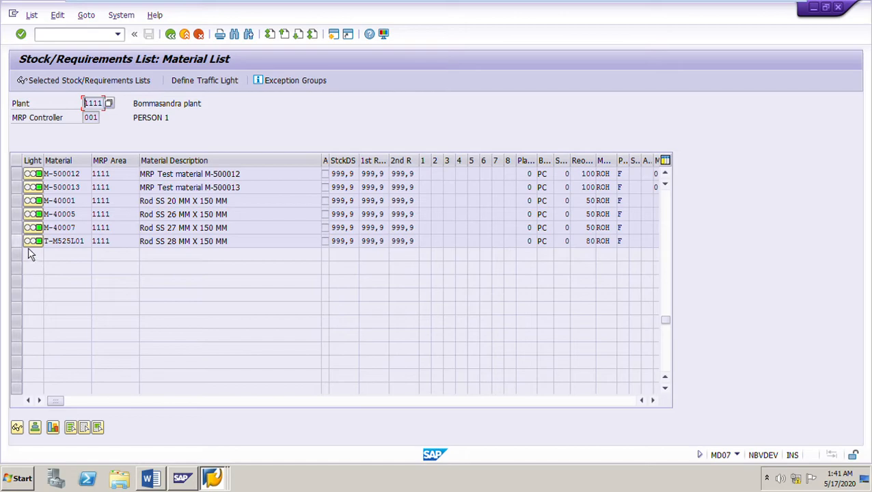
left_click(30, 242)
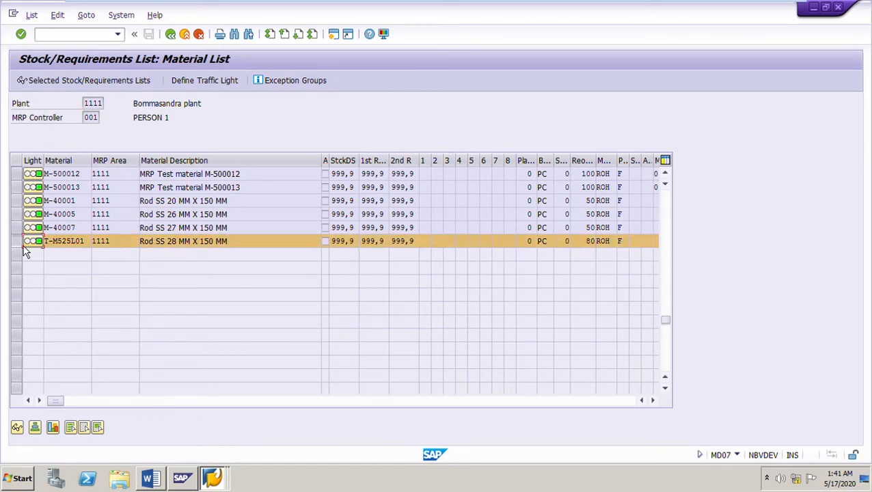
left_click(57, 432)
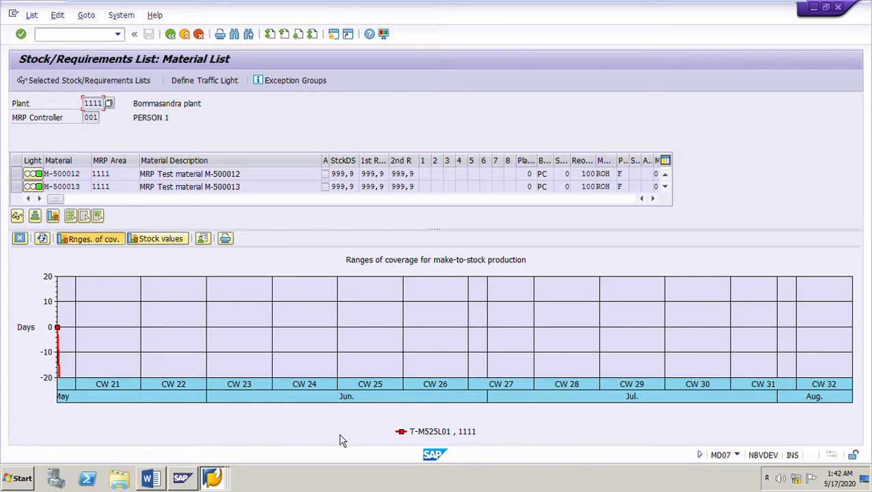
Compare the ranges of coverage chart for T-M525L01 in SAP with the example in the Word notes
left_click(151, 479)
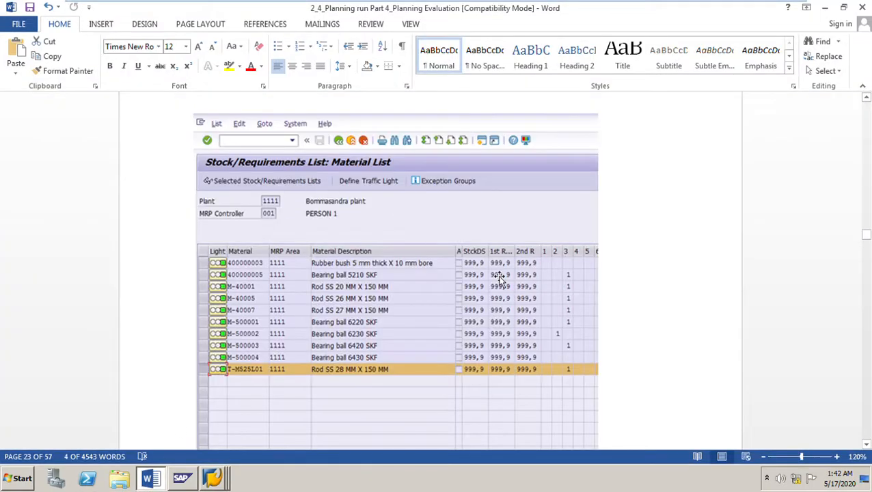
scroll(499, 322, "down", 15)
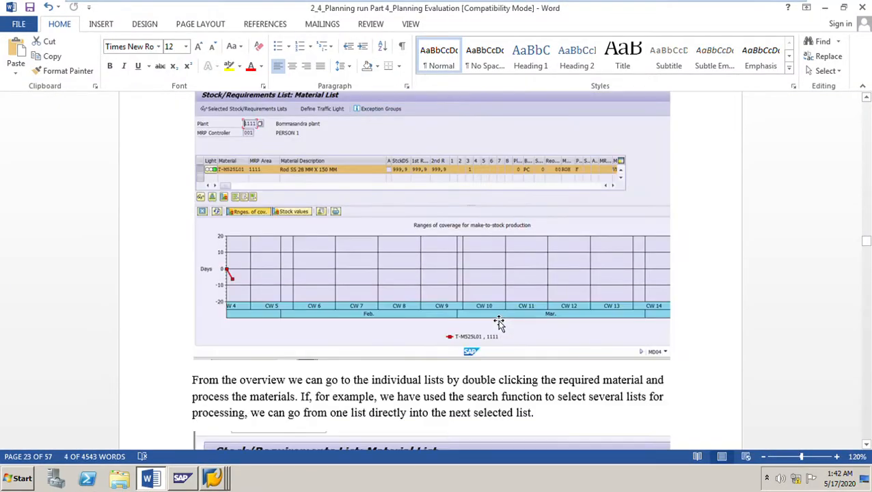
scroll(499, 321, "down", 3)
scroll(502, 301, "up", 2)
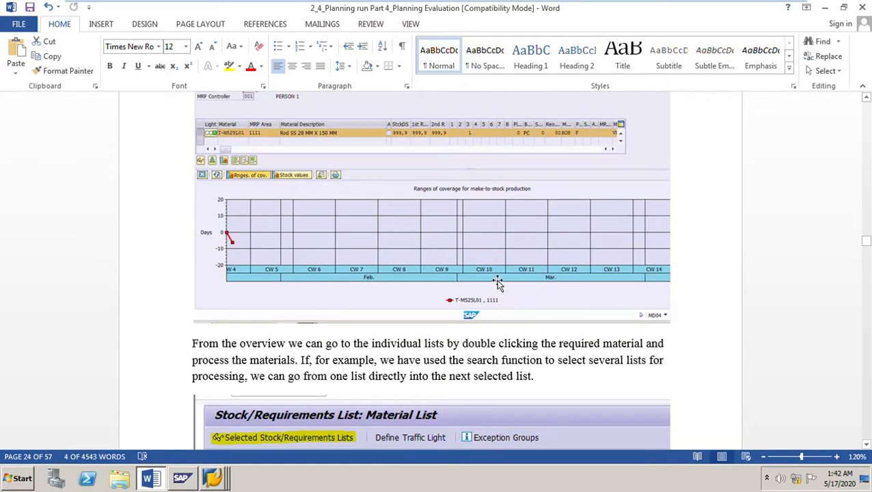
left_click(213, 478)
left_click(198, 453)
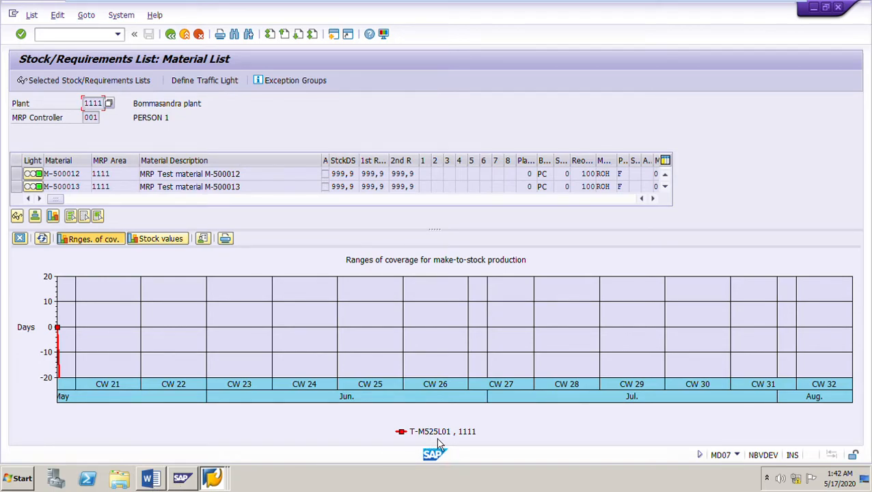
Read the passage in the Word notes on going from the overview to individual and selected lists
left_click(161, 481)
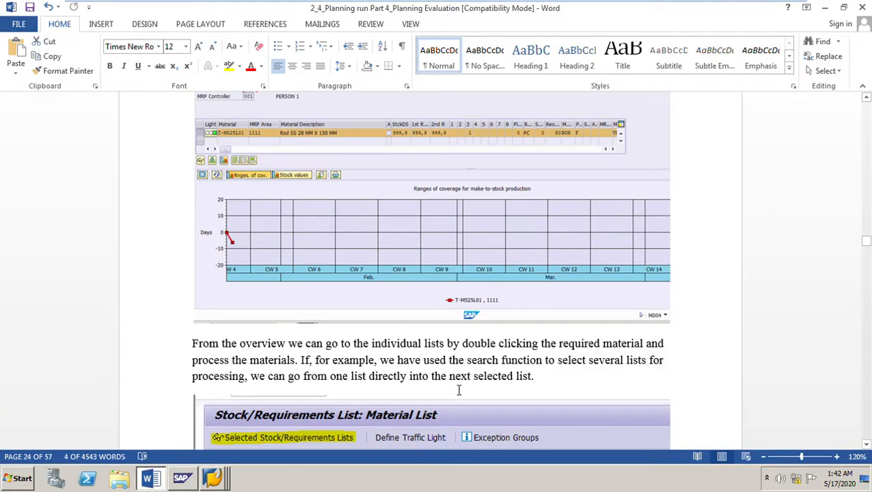
scroll(458, 390, "down", 2)
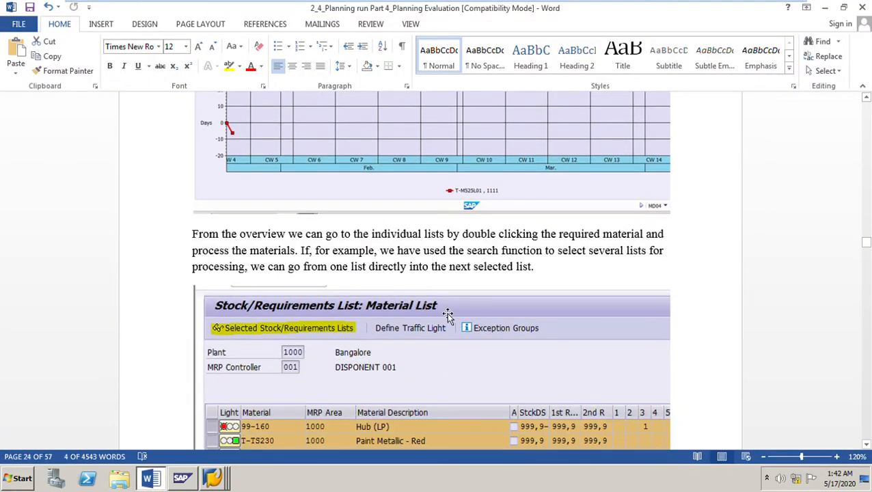
scroll(447, 315, "down", 2)
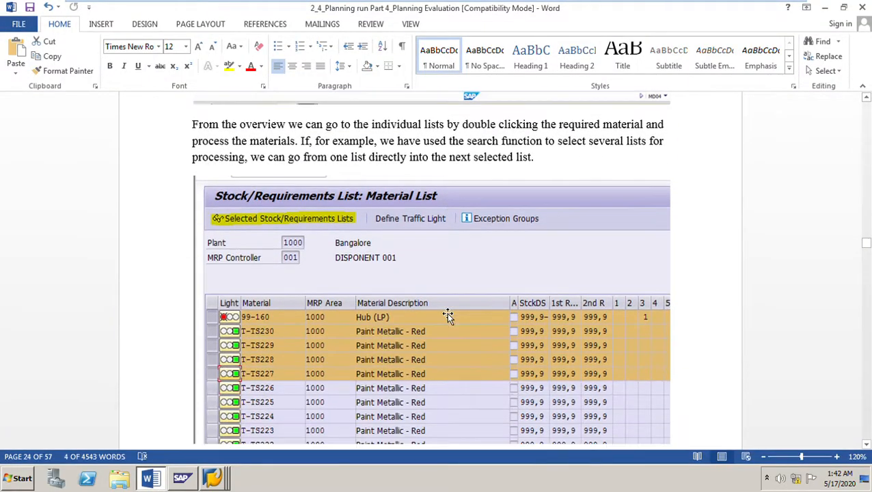
In SAP, leave the graphic, redisplay the material list and open the stock/requirements list for material 400000005
left_click(213, 479)
left_click(205, 452)
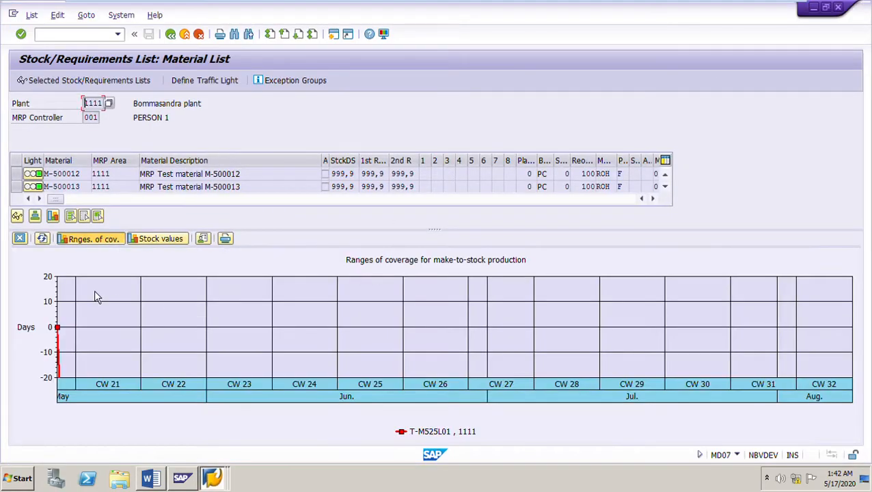
left_click(171, 34)
left_click(185, 240)
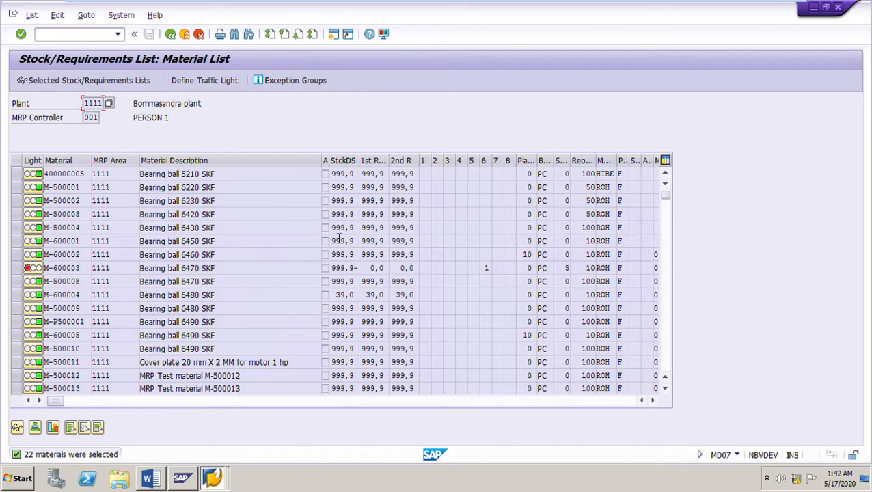
left_click(26, 175)
left_click(85, 83)
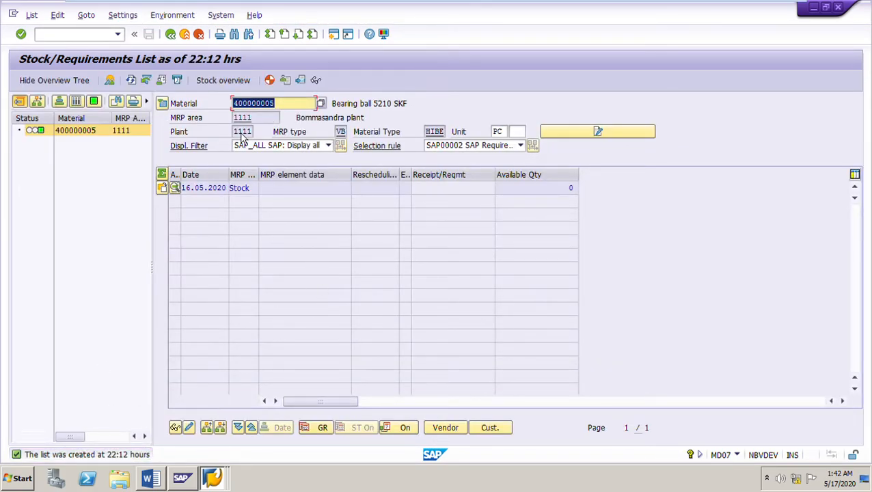
Open the stock/requirements lists of 400000005, M-500001, M-500002 and M-500003 together, advance to M-500001, and return to the material list
left_click(171, 33)
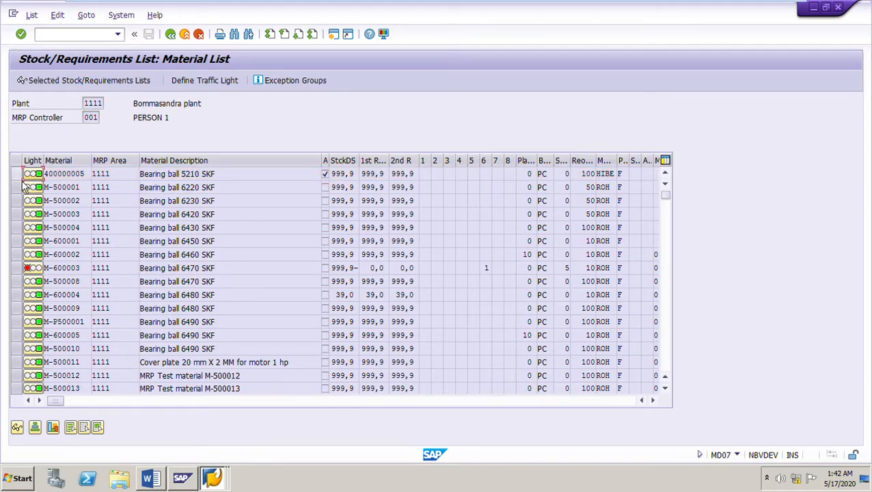
left_click(24, 176)
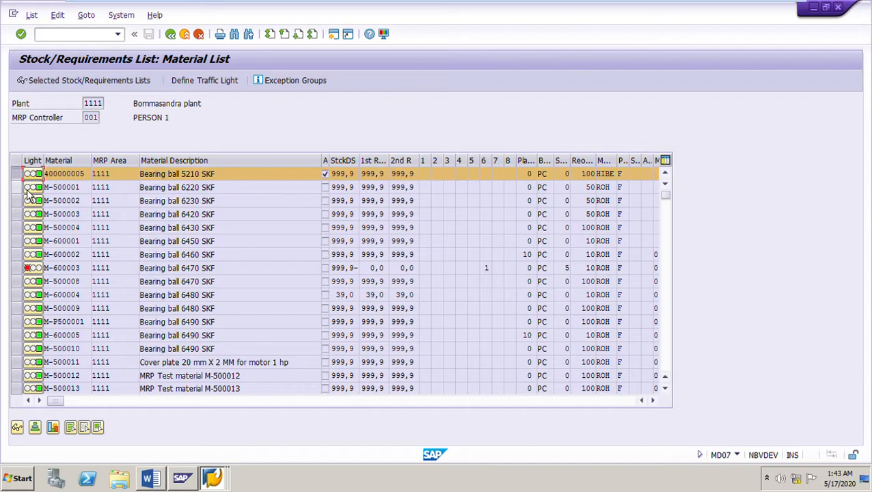
left_click(26, 191, "ctrl")
left_click(24, 201, "ctrl")
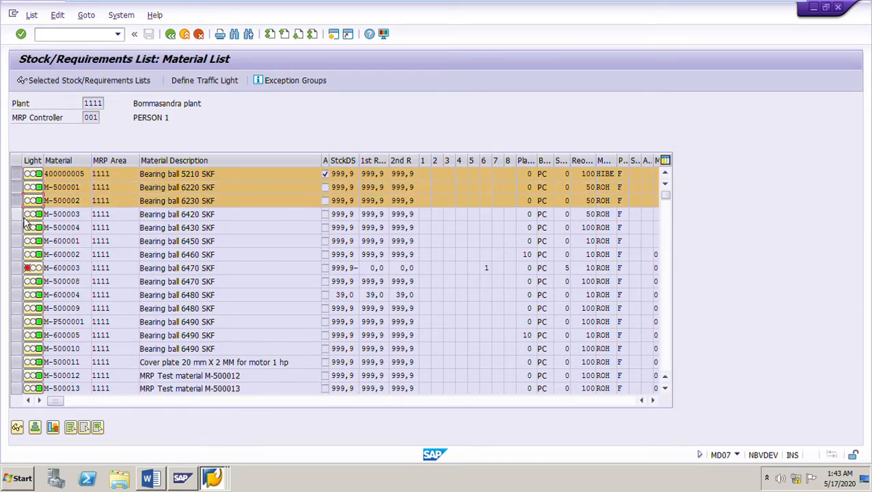
left_click(23, 214, "ctrl")
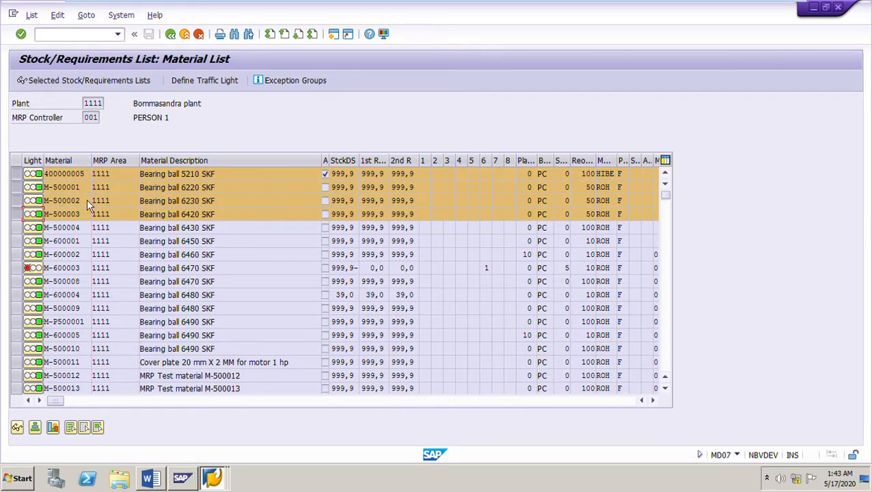
left_click(58, 87)
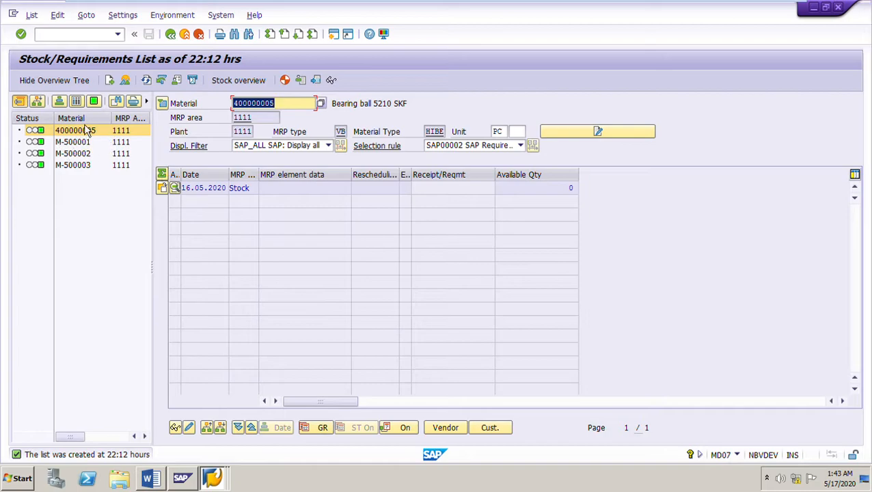
left_click(114, 87)
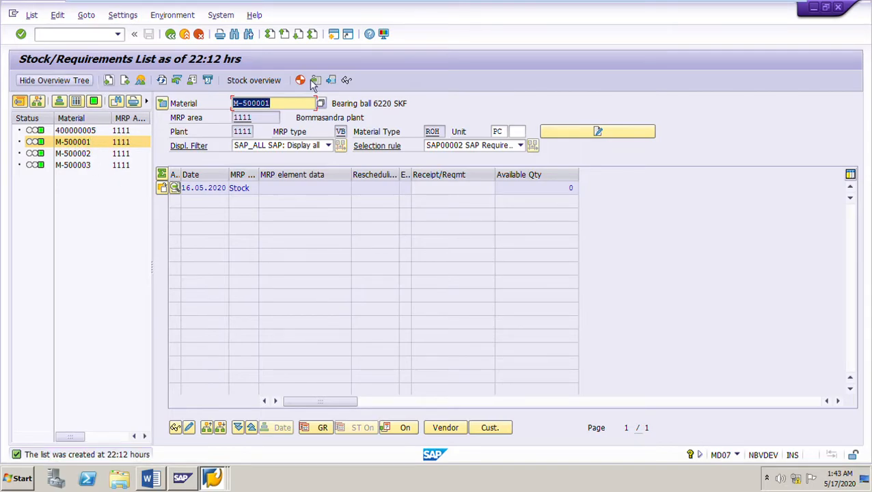
left_click(175, 40)
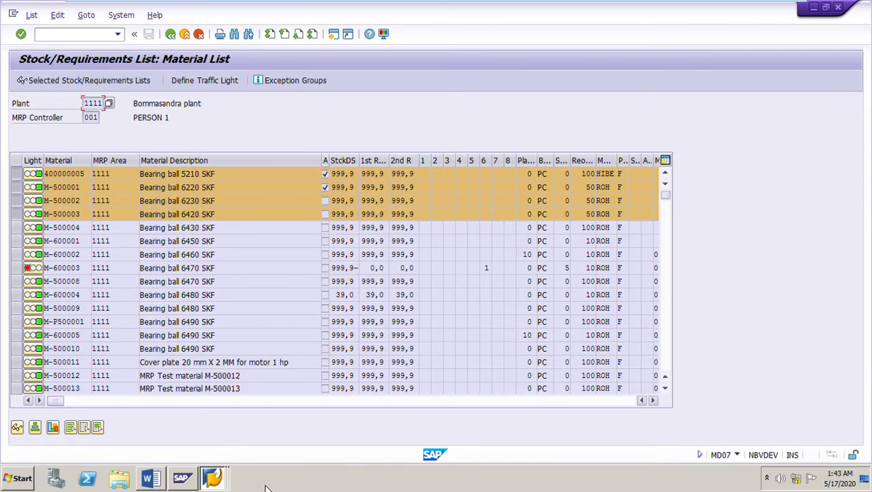
Review the Word notes on displaying selected stock/requirements lists, up to the section on collective access to MRP lists
left_click(152, 479)
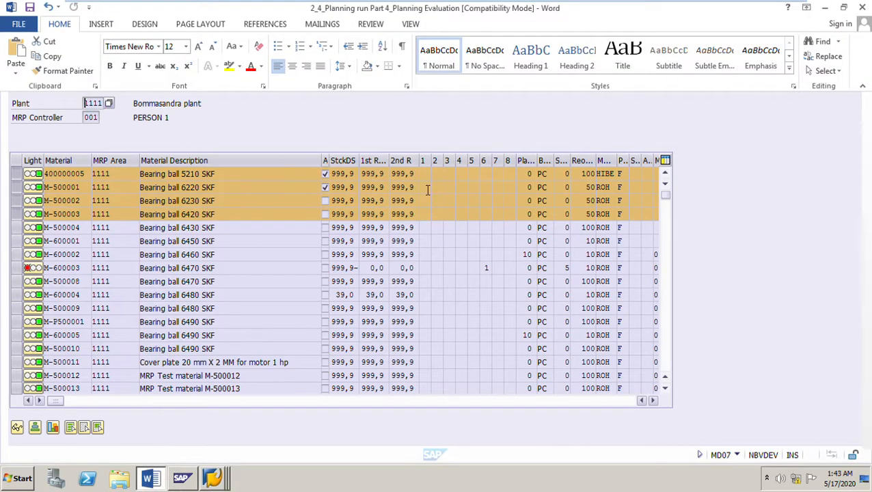
scroll(540, 350, "down", 5)
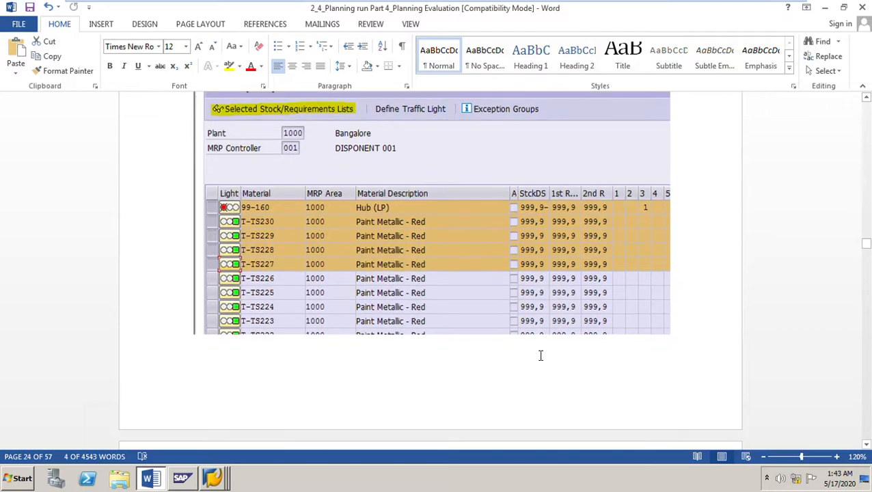
scroll(539, 356, "down", 3)
scroll(536, 361, "down", 14)
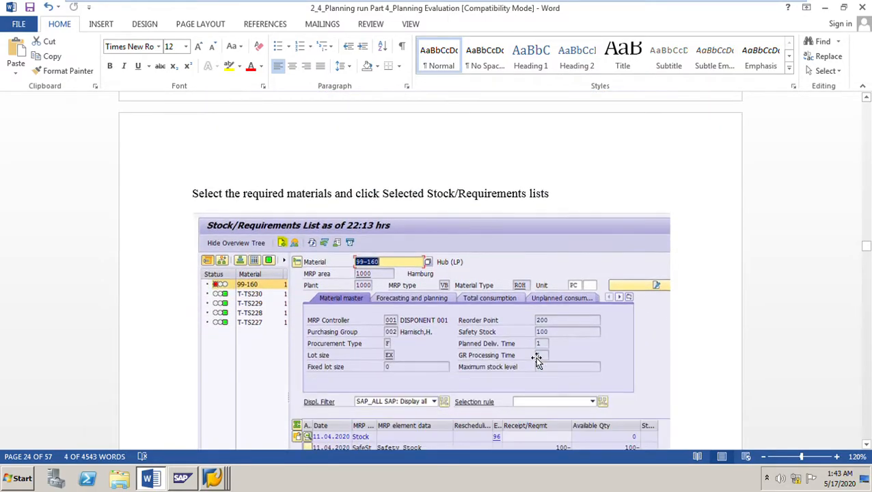
scroll(533, 362, "down", 7)
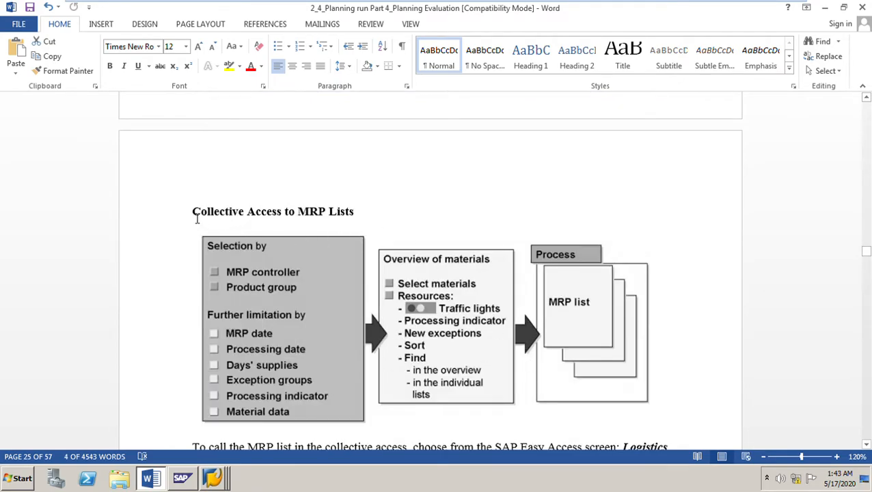
Read the Collective Access to MRP Lists section, highlighting its heading and the paragraph on differing selection criteria
left_click_drag(196, 218, 379, 218)
scroll(522, 335, "down", 7)
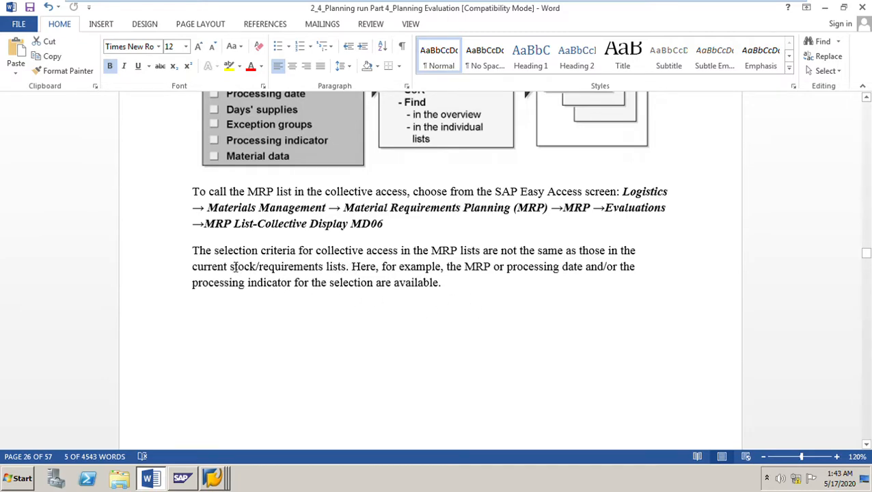
left_click_drag(192, 252, 630, 287)
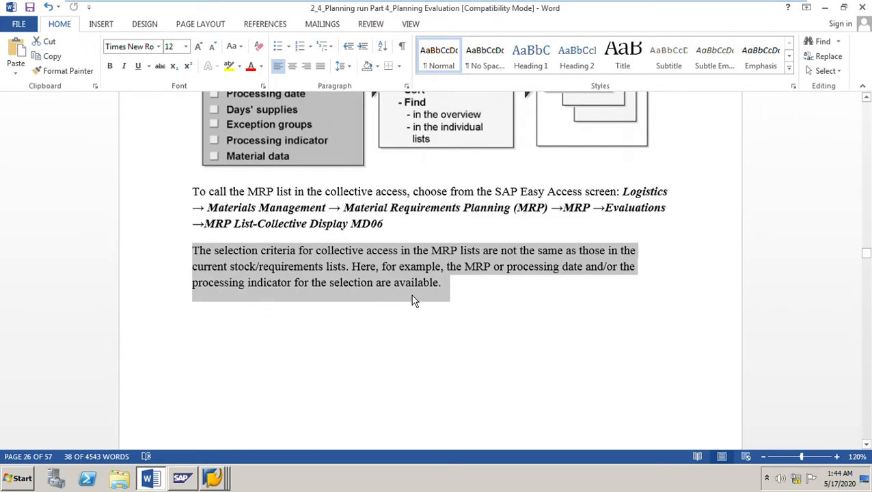
On the SAP MD06 initial screen, restrict the selection to only processed MRP lists and try the new exceptions restriction
left_click(212, 478)
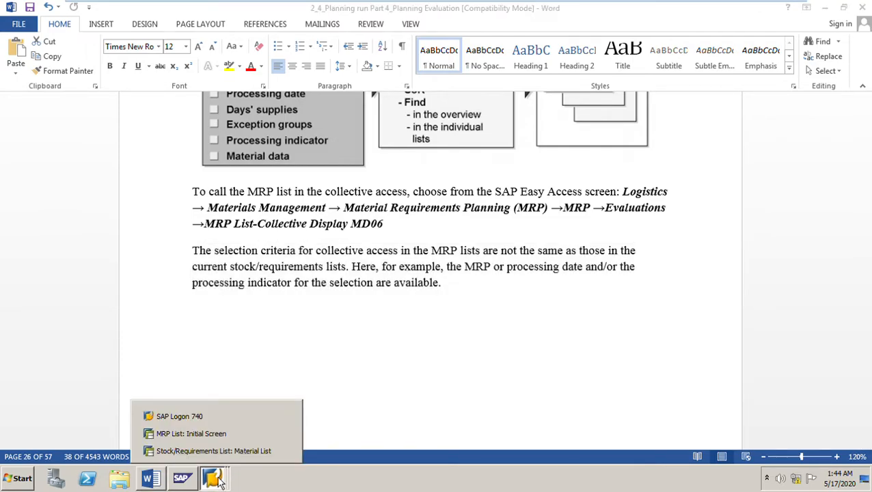
left_click(211, 433)
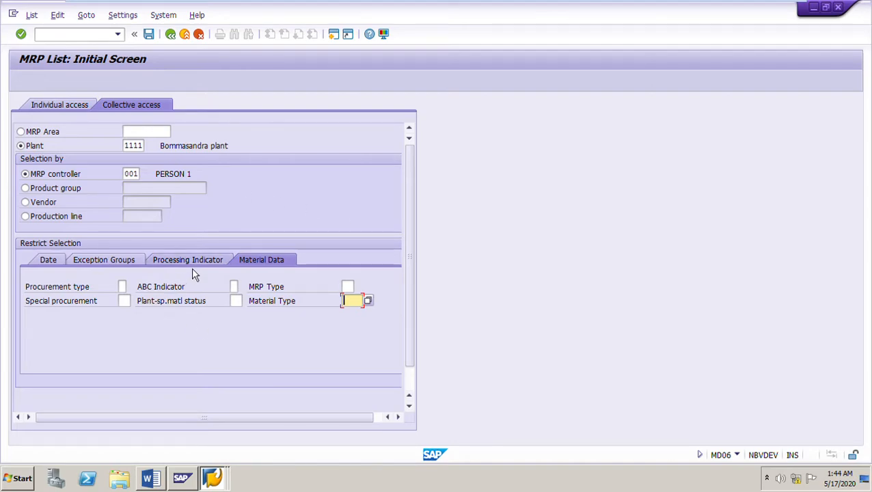
left_click(191, 272)
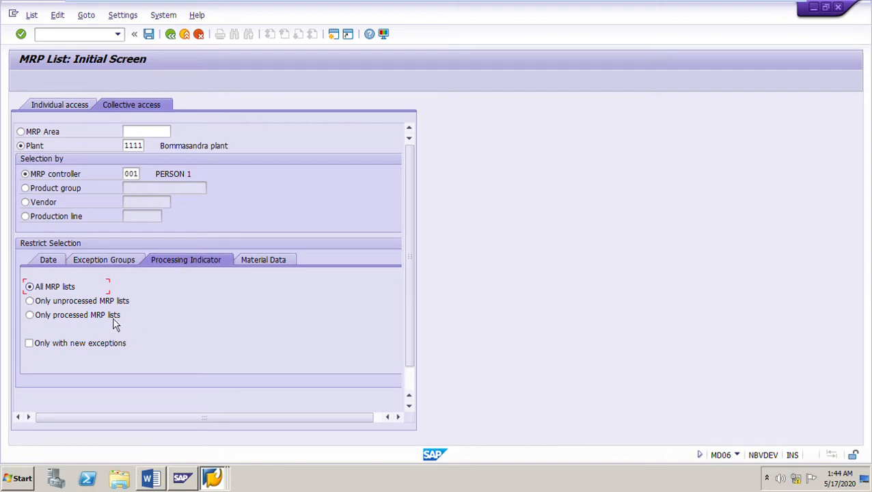
left_click(30, 303)
left_click(31, 316)
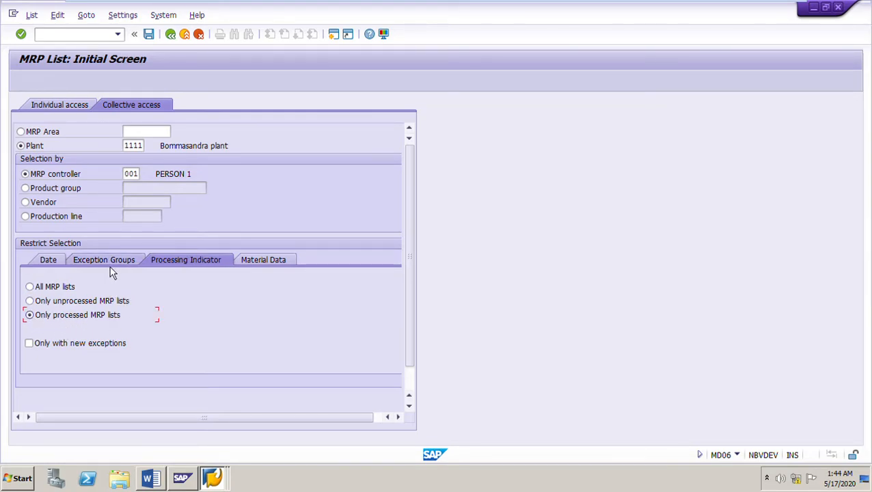
left_click(34, 347)
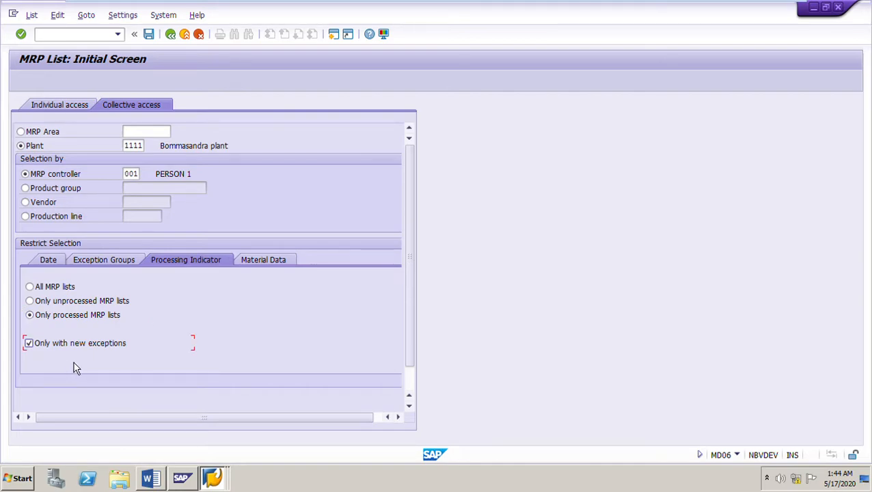
left_click(34, 347)
Try exception groups 1 and 2 as restrictions for the MRP list selection, and switch back to the Word notes
left_click(120, 271)
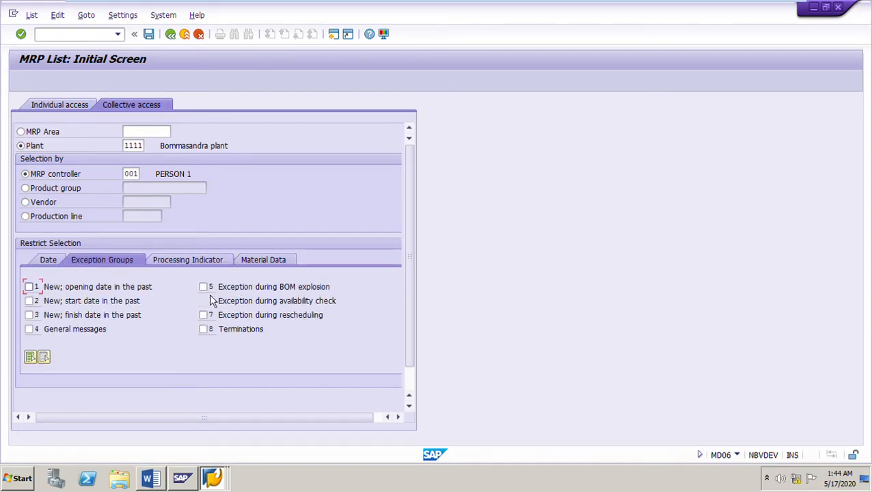
left_click(31, 288)
left_click(30, 302)
left_click(32, 304)
left_click(30, 288)
left_click(151, 478)
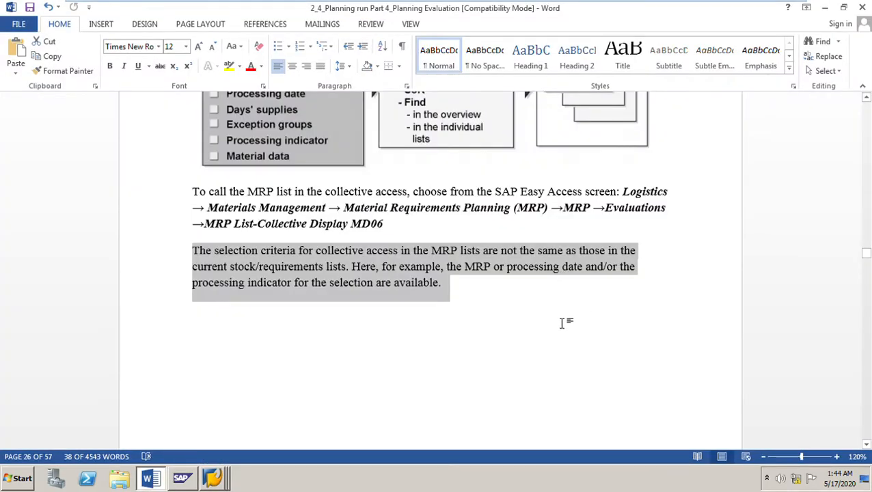
Read on in the Word notes through the MRP list initial screen picture showing the date restrictions
scroll(538, 346, "down", 3)
scroll(538, 345, "down", 10)
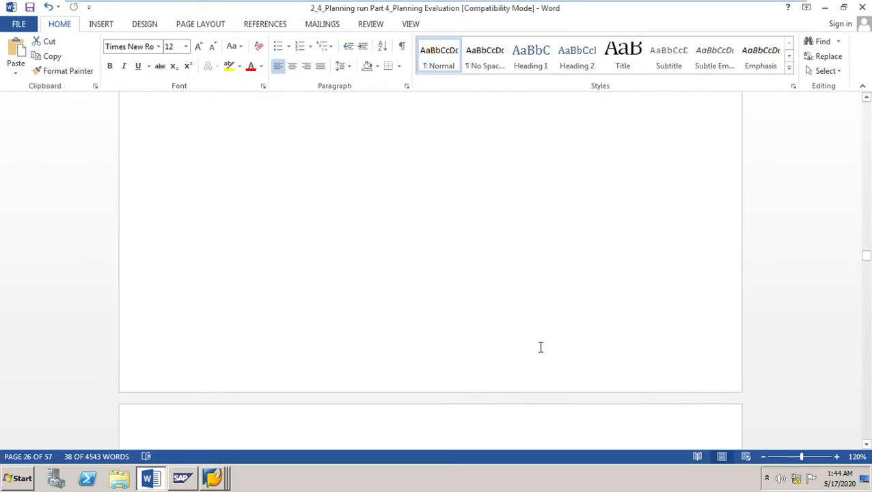
scroll(538, 350, "down", 8)
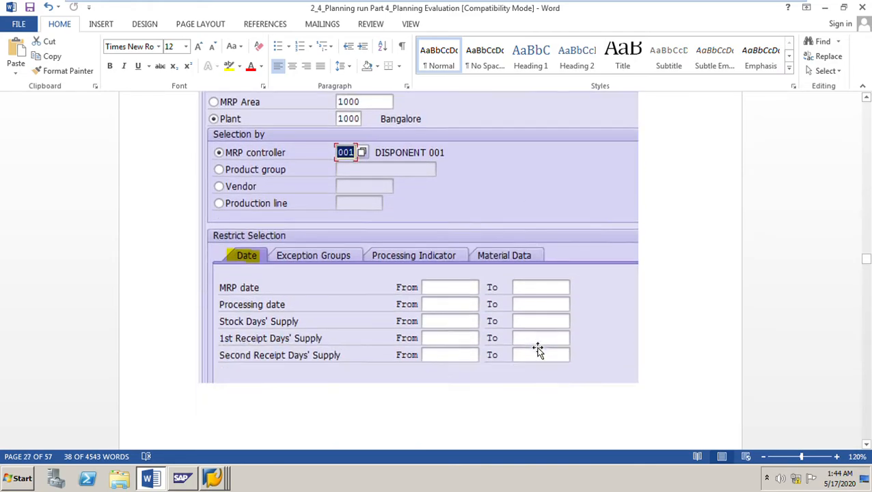
scroll(484, 338, "down", 3)
scroll(485, 339, "up", 7)
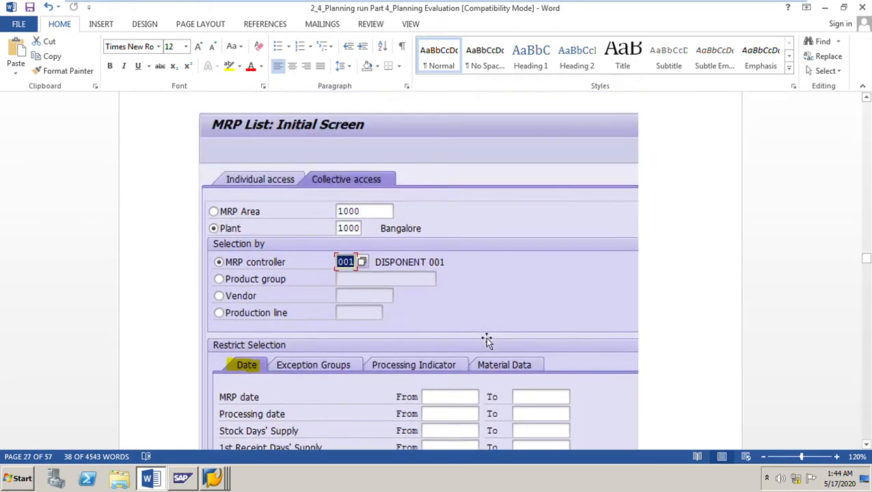
scroll(382, 379, "down", 4)
Switch to the SAP MRP list initial screen and examine the date restrictions for MRP date, processing date and stock days' supply
mouse_move(181, 478)
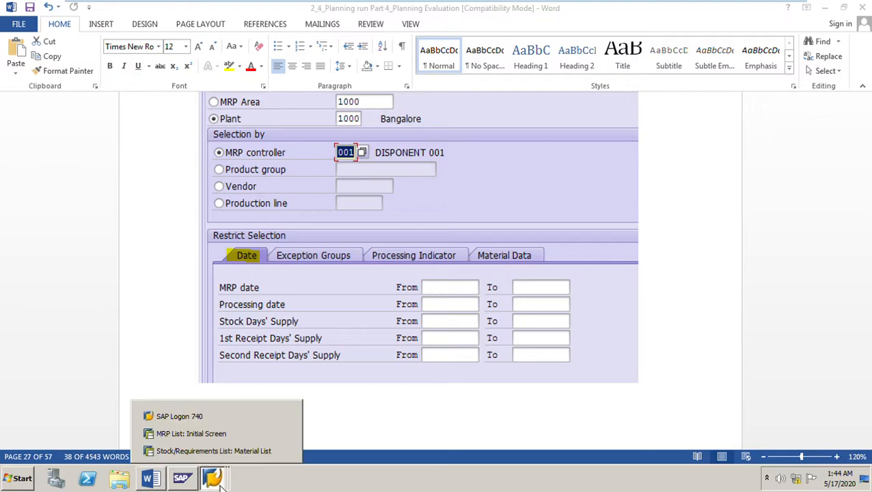
left_click(185, 434)
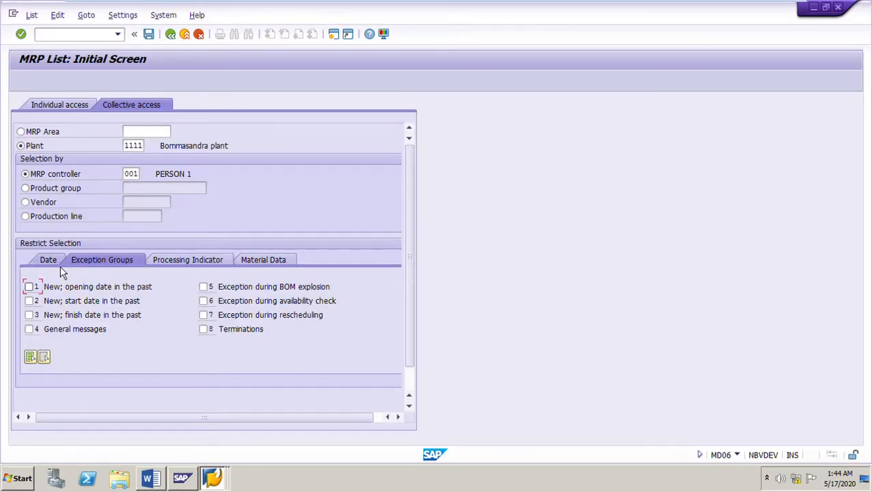
left_click(53, 263)
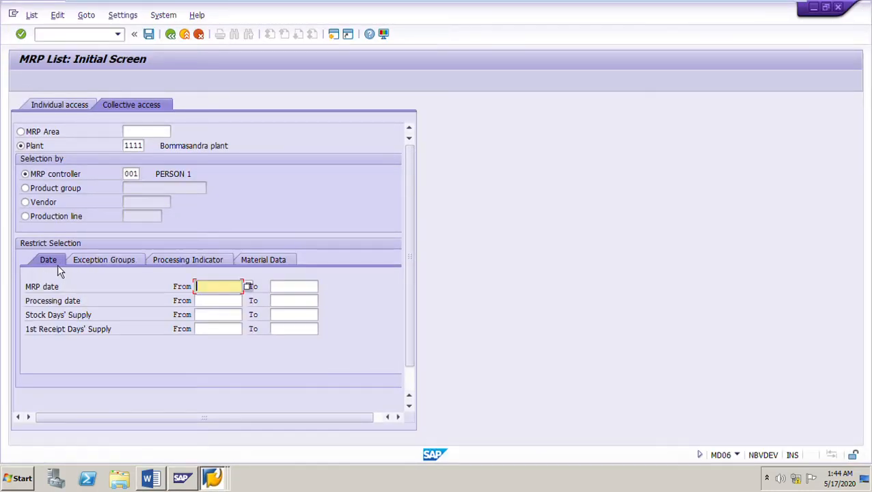
left_click(215, 306)
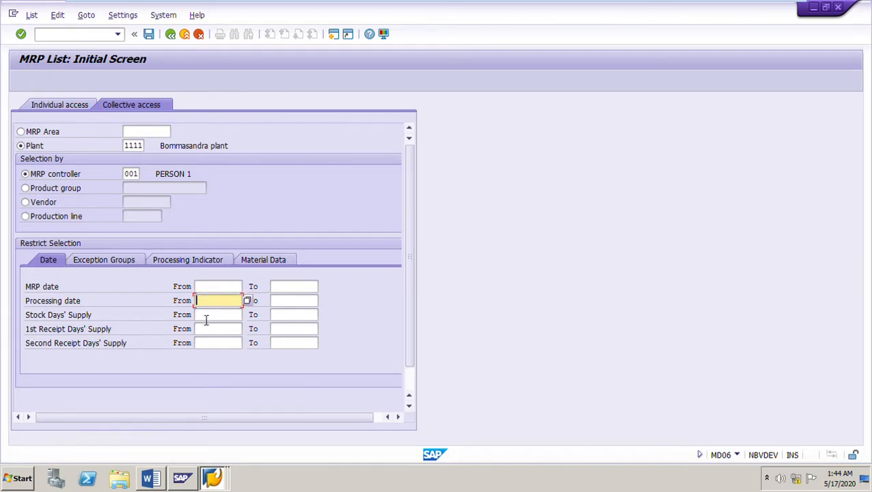
left_click(206, 317)
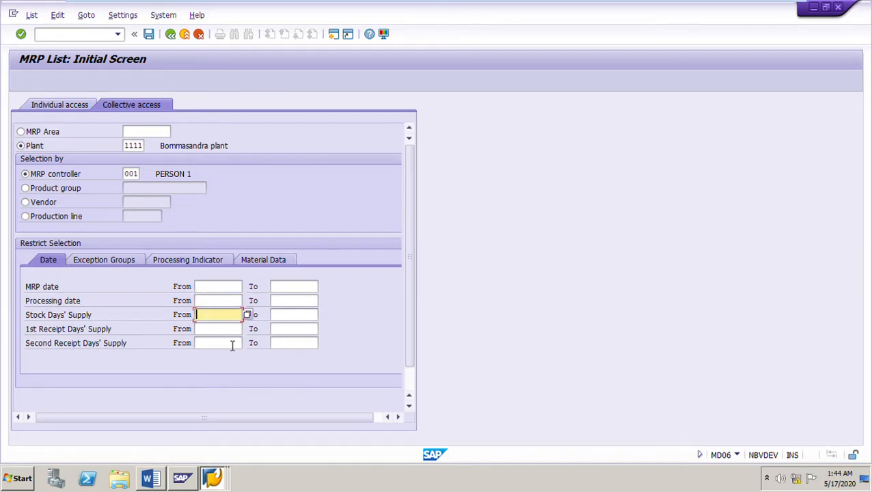
Return to the Word notes and read about the processing indicator restriction and the find, sort and graphical display functions
left_click(157, 482)
scroll(482, 363, "down", 3)
scroll(482, 364, "down", 15)
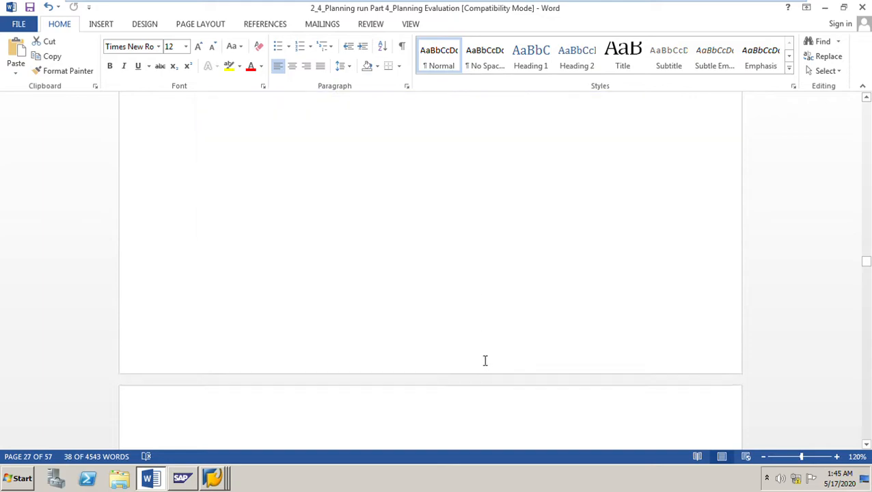
scroll(583, 358, "down", 3)
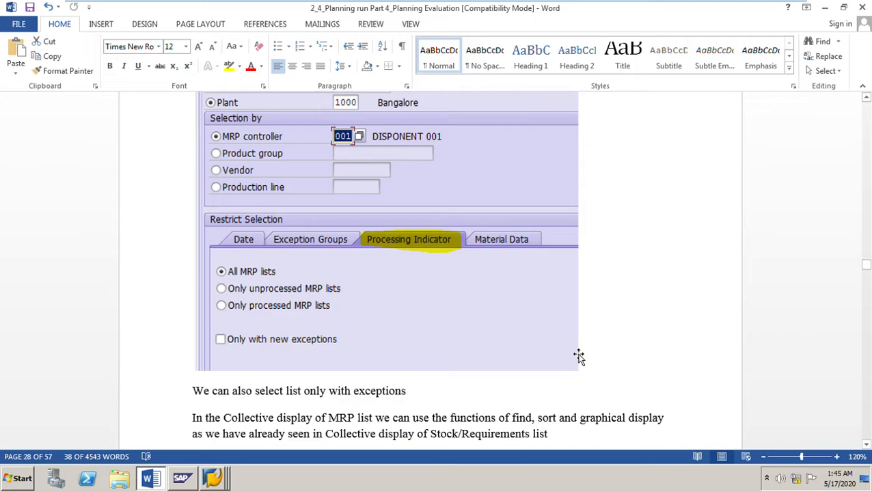
scroll(579, 357, "down", 4)
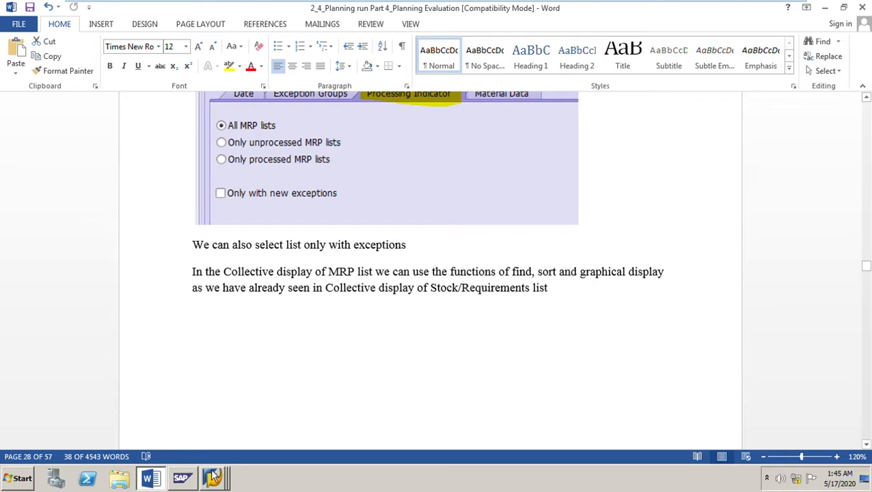
In SAP, display the MRP material list for plant 1111 and MRP controller 001 without date restrictions, and exit back to the initial screen
mouse_move(214, 475)
left_click(207, 433)
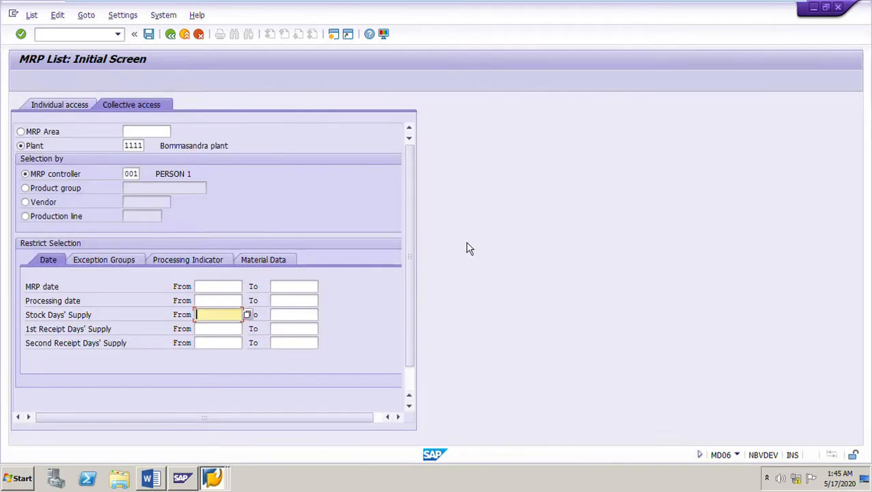
key("F8")
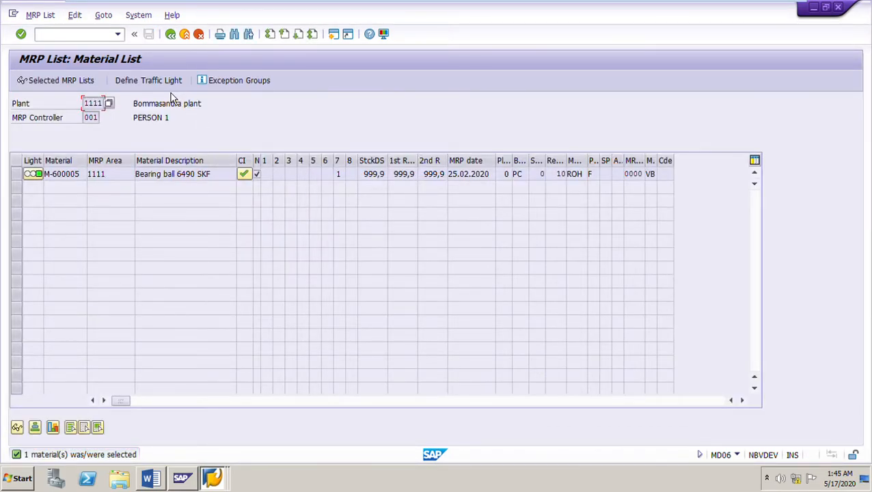
left_click(177, 41)
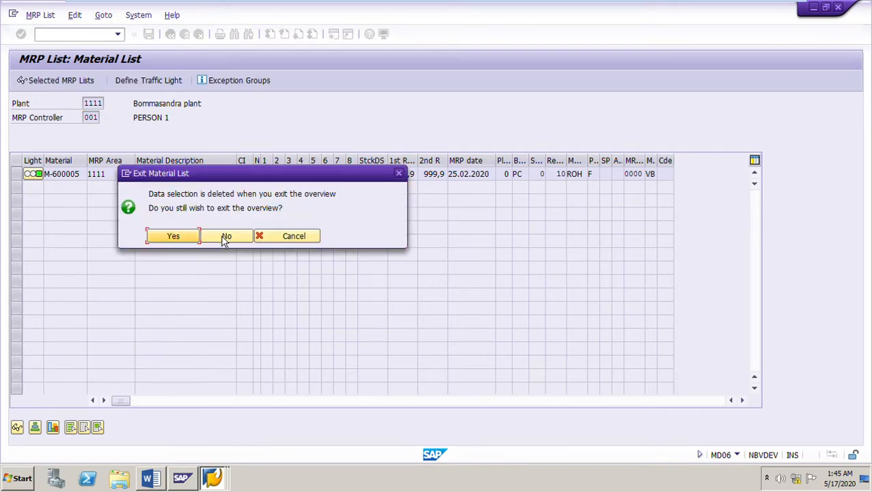
key("Return")
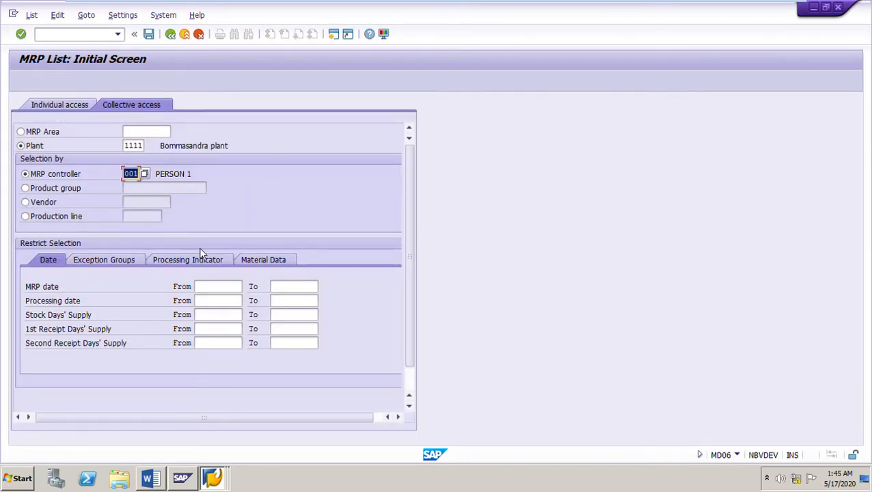
Restrict the selection by material data to procurement type F, MRP type VB and material type ROH, and display the material list
left_click(266, 263)
left_click(122, 287)
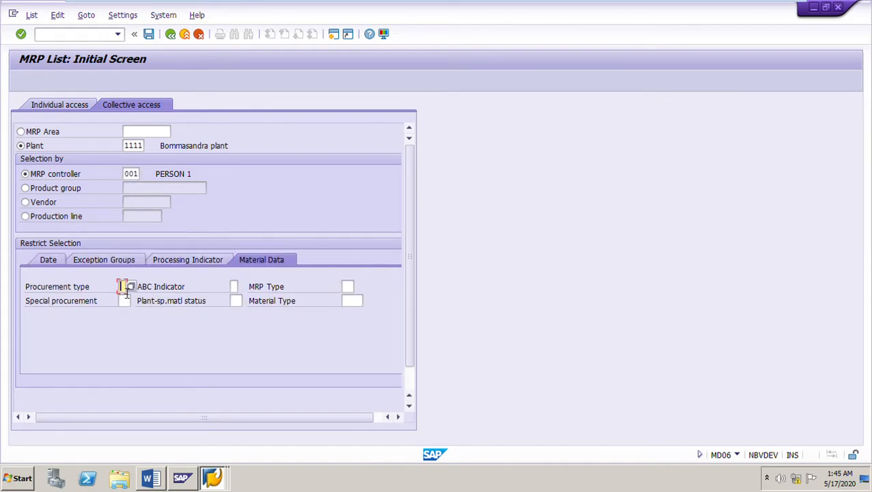
type("F")
left_click(124, 299)
type("F")
left_click(354, 286)
type("VB")
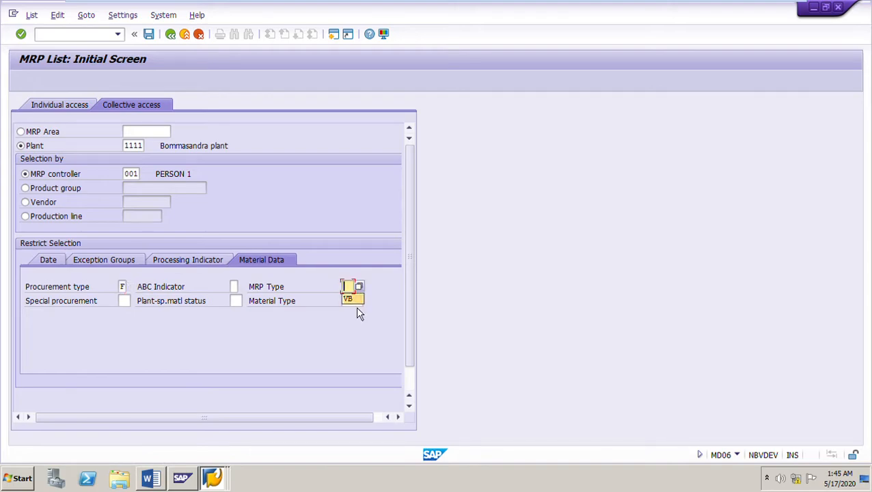
left_click(356, 306)
type("ROH")
key("F8")
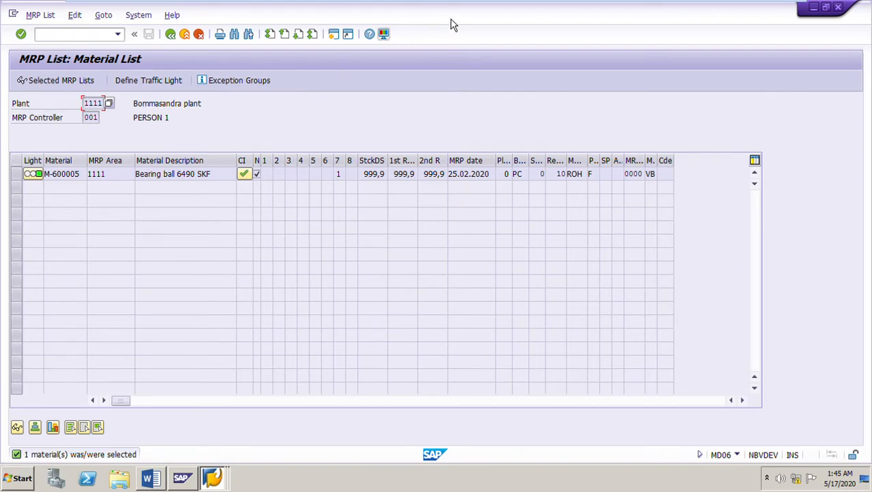
Open the Find function for the material list, review its search criteria, and close it without searching
left_click(76, 16)
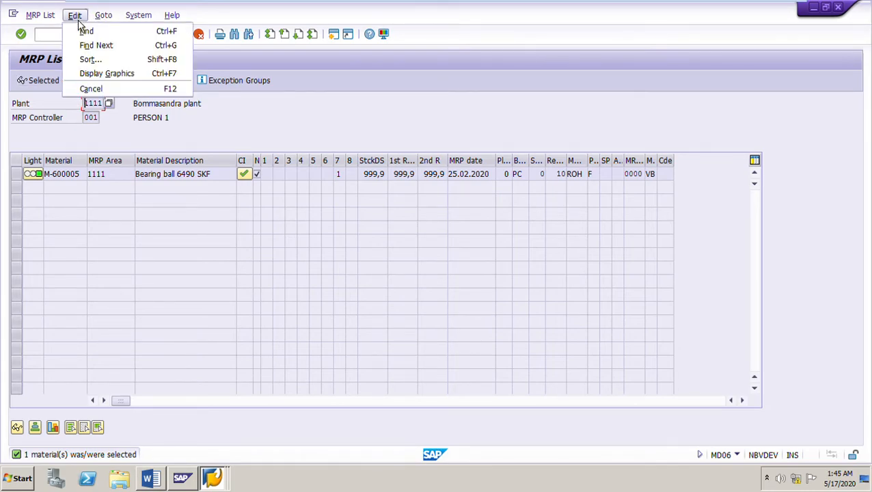
left_click(176, 256)
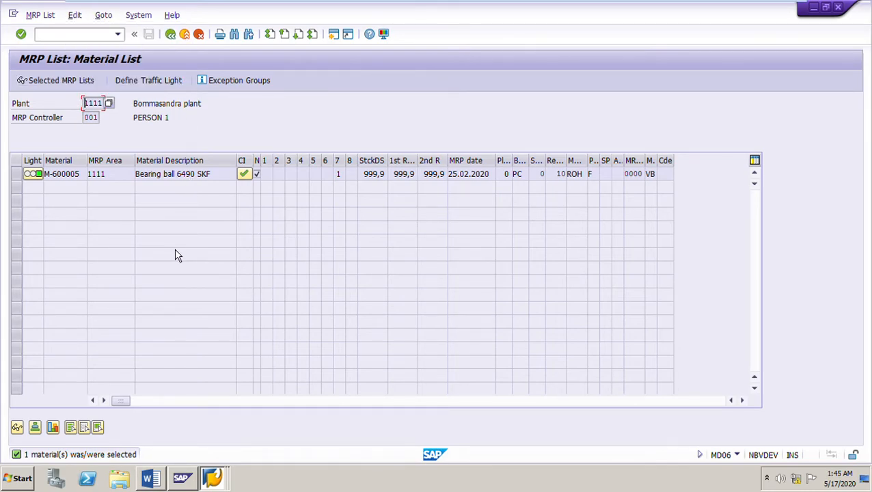
left_click(76, 16)
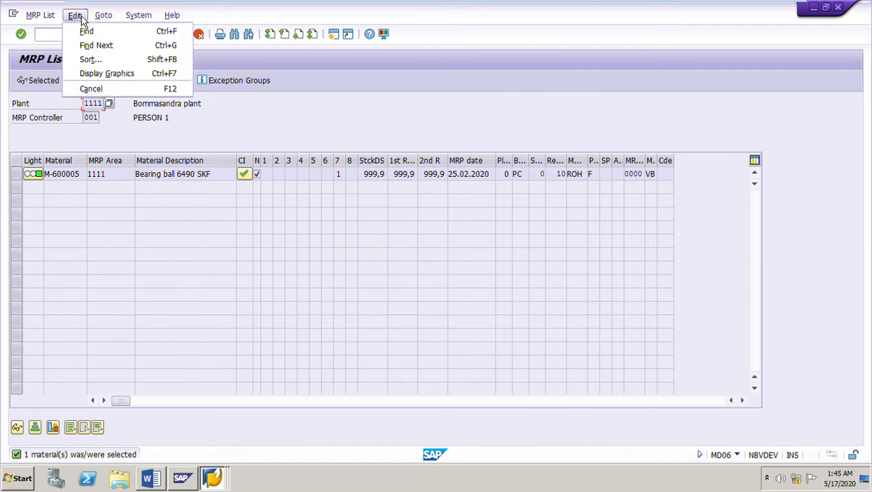
left_click(85, 32)
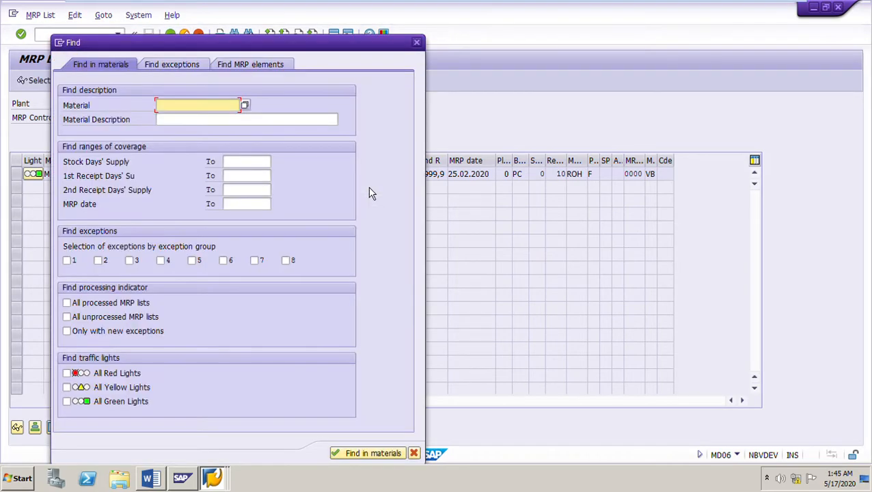
left_click(423, 45)
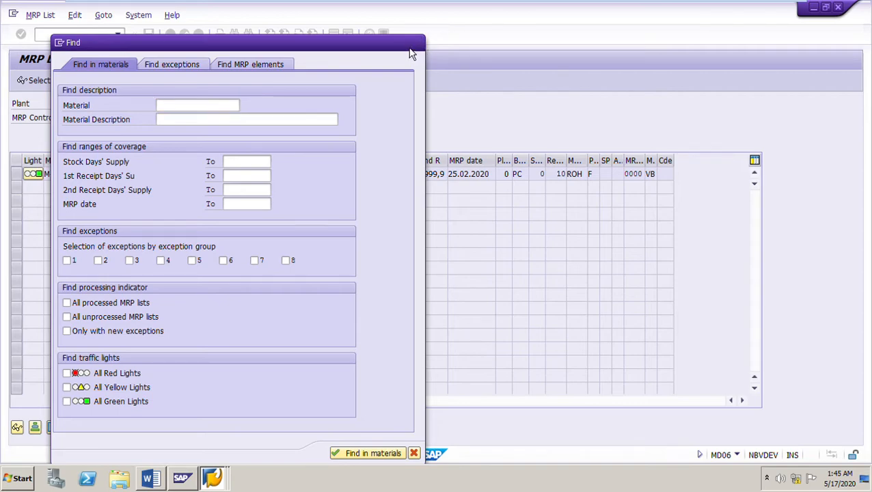
Open the Sort function for the material list, review the sortable fields and their priorities, and close it without sorting
left_click(77, 15)
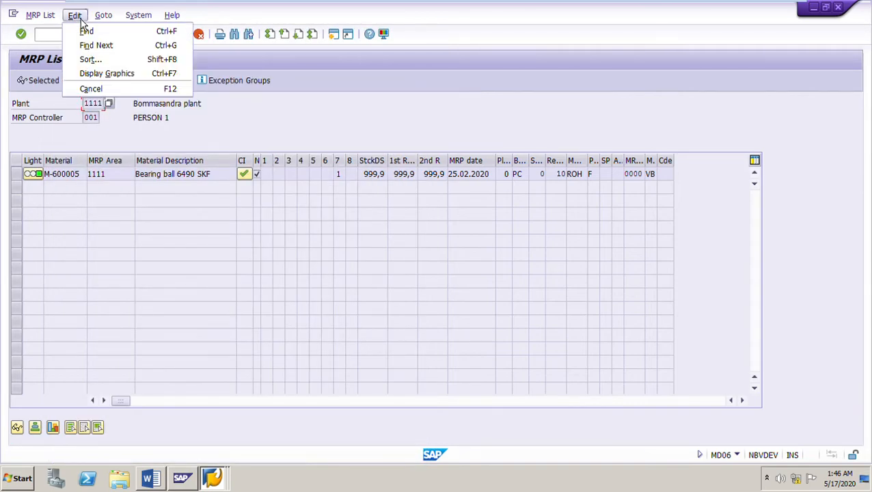
left_click(93, 61)
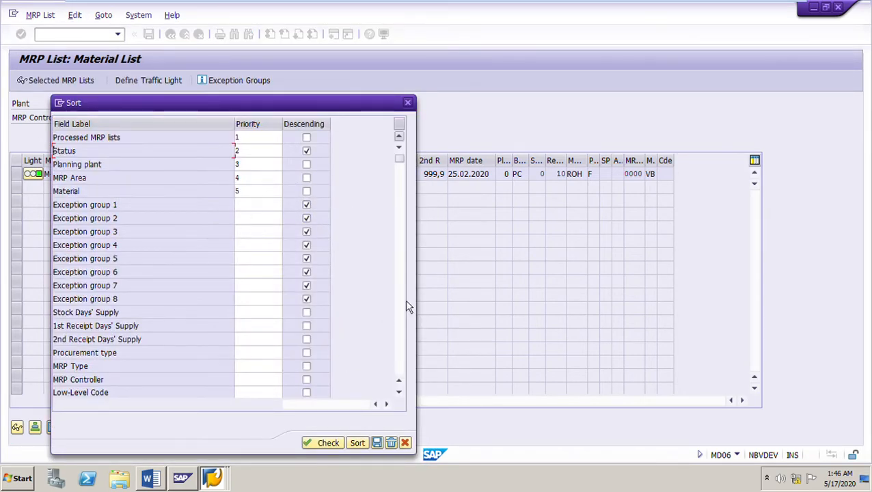
left_click(401, 350)
left_click(260, 165)
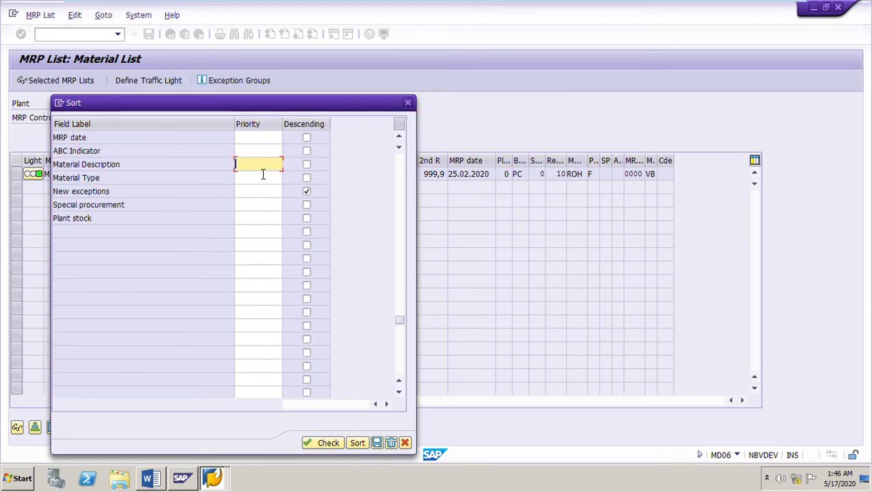
left_click(408, 103)
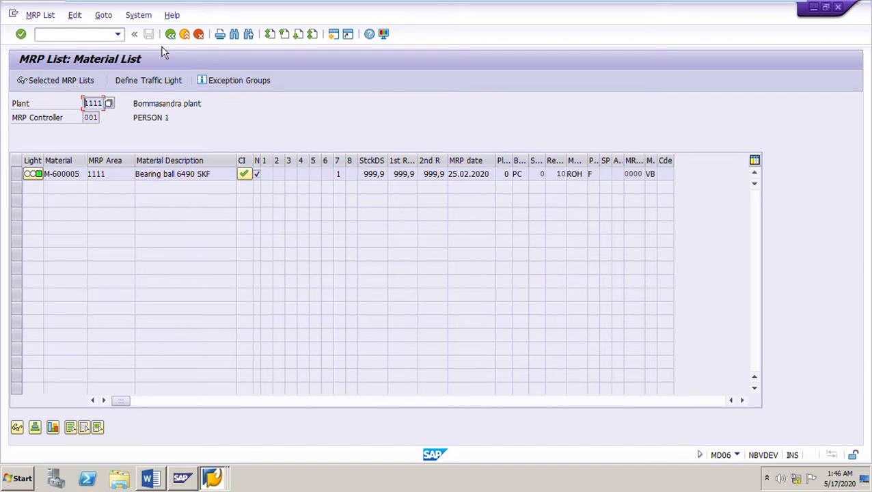
Exit the material list, confirming that its data selection is deleted, and switch to the Word notes
left_click(181, 39)
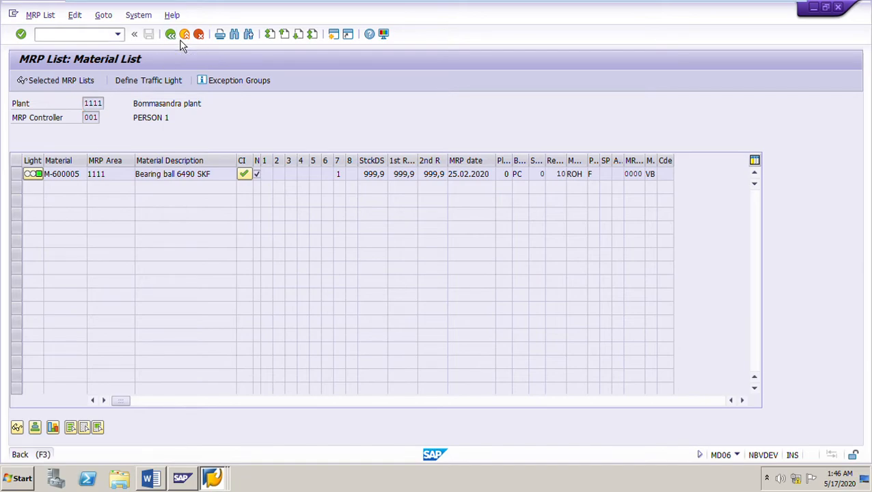
left_click(173, 236)
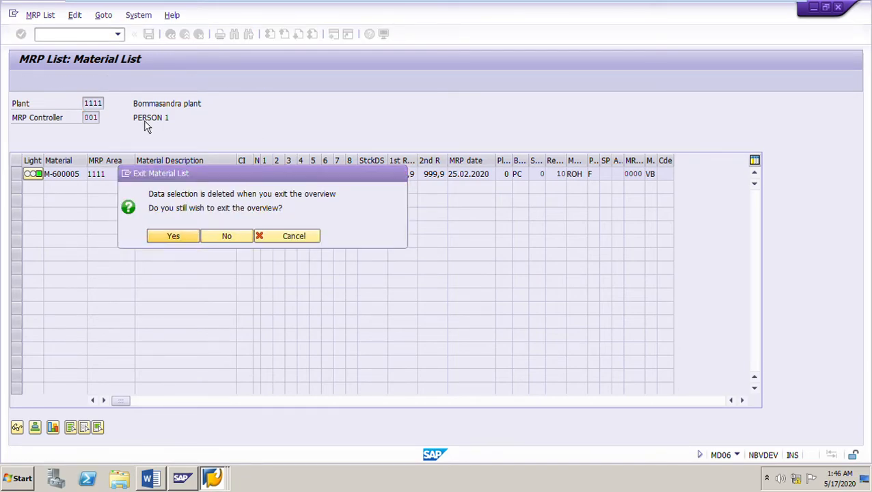
left_click(153, 480)
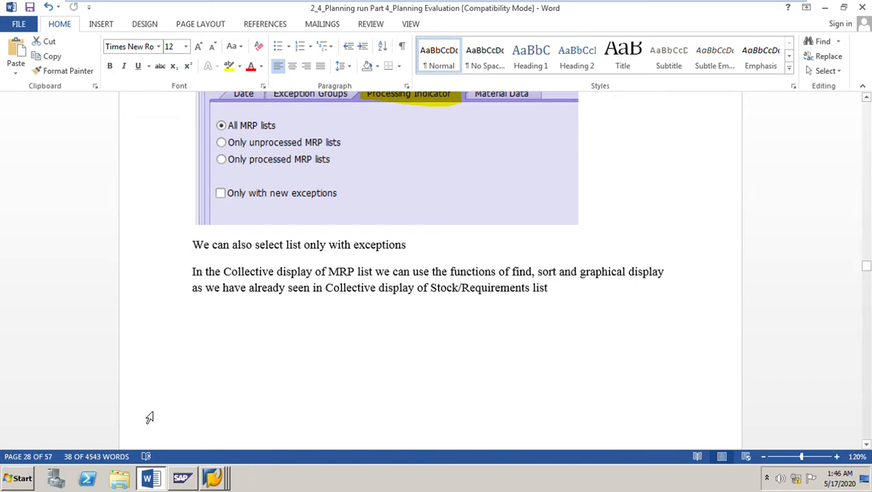
Back in SAP, display the restricted MRP material list again and show the ranges of coverage graphic for material M-600005
left_click(228, 481)
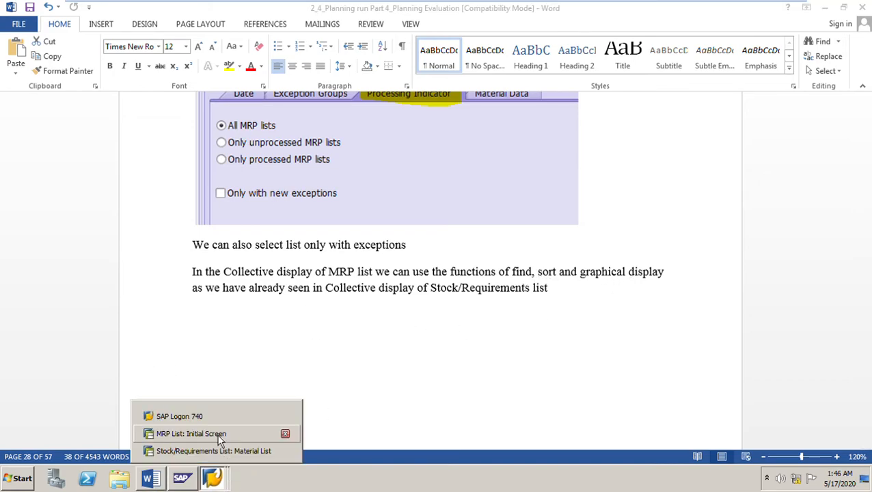
left_click(219, 432)
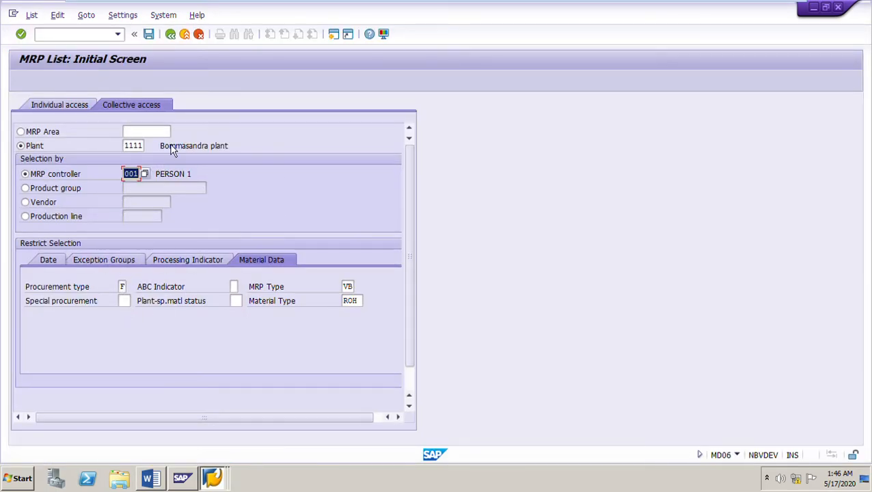
key("F8")
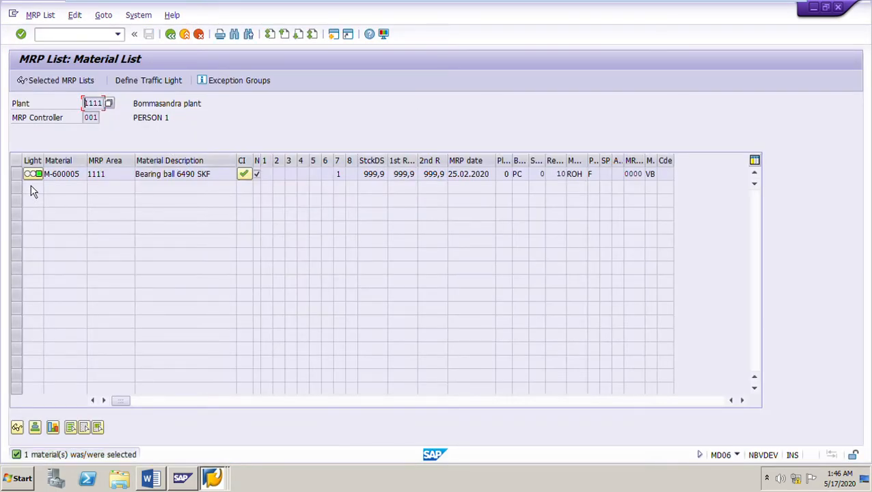
left_click(27, 174)
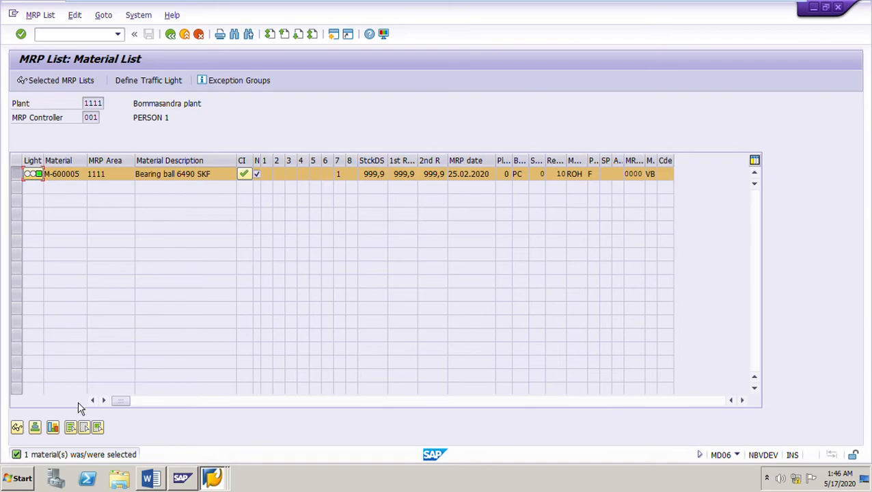
left_click(53, 428)
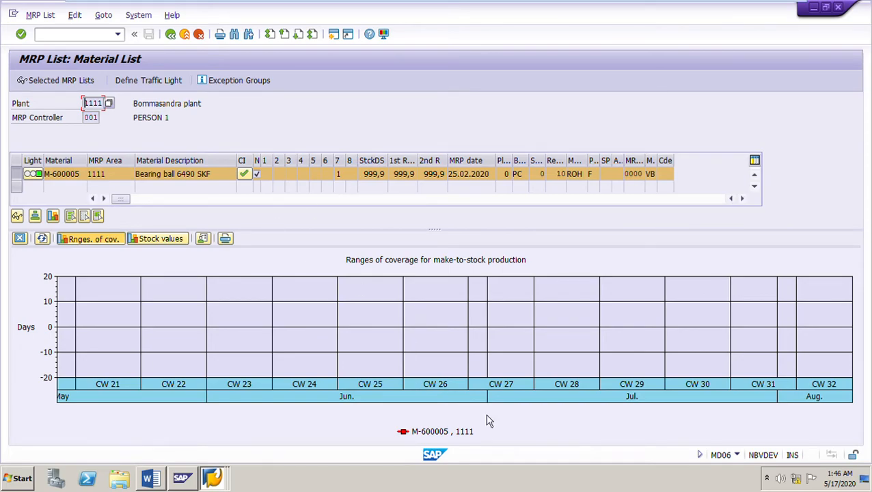
Leave the ranges of coverage display for the MRP initial screen, confirming the exit, and switch to the Word notes
left_click(173, 34)
left_click(191, 236)
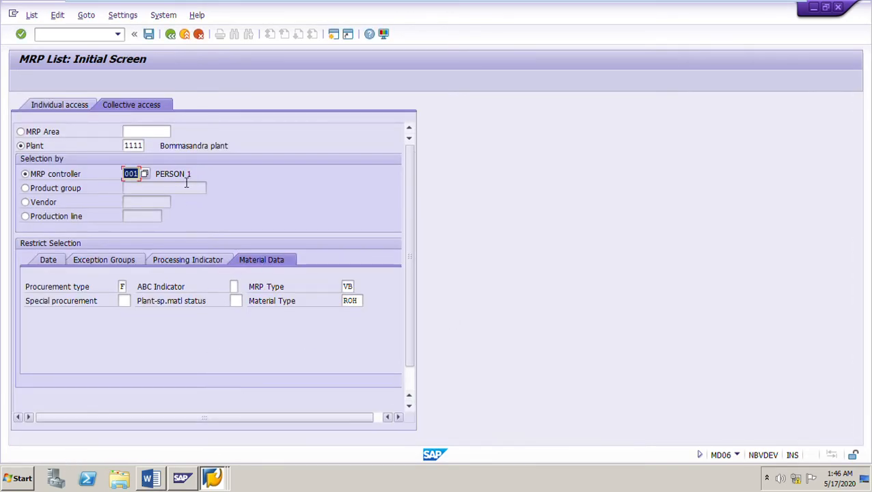
left_click(152, 480)
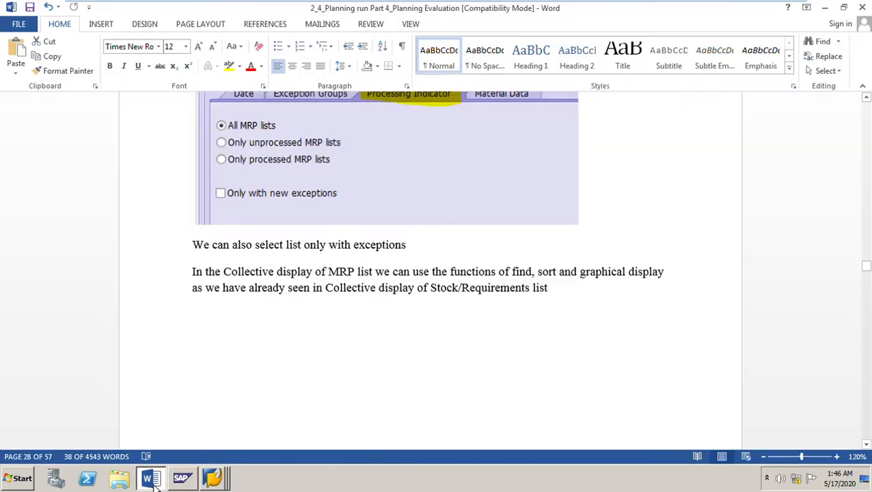
Review the end of the MRP list notes and select the four Part 4 Section C topics, from Material Tree to Customizing of the Evaluations
scroll(453, 362, "down", 8)
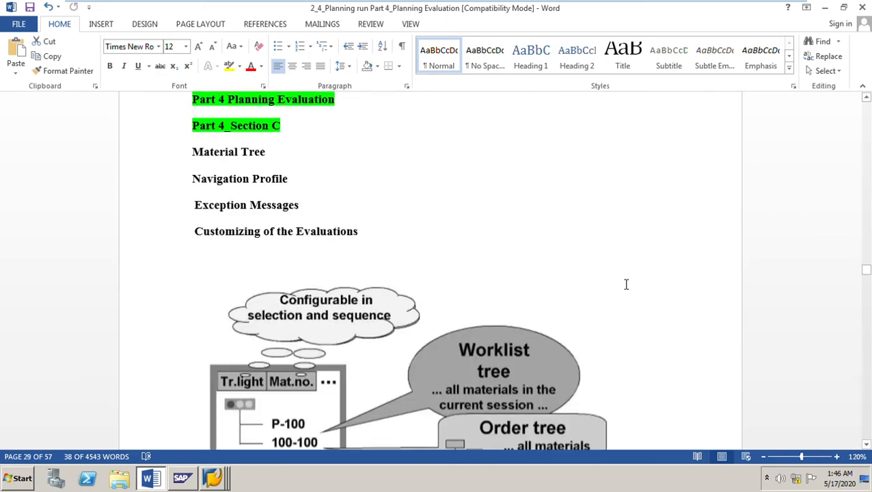
scroll(626, 287, "up", 8)
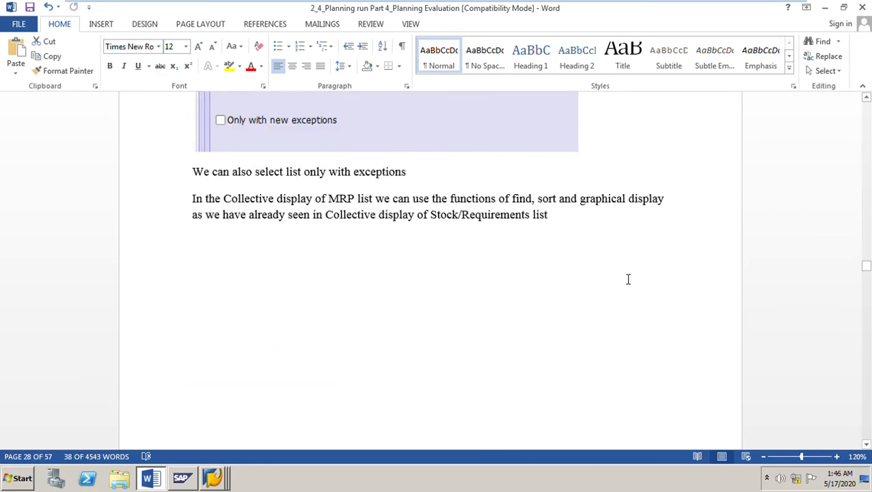
scroll(628, 279, "down", 5)
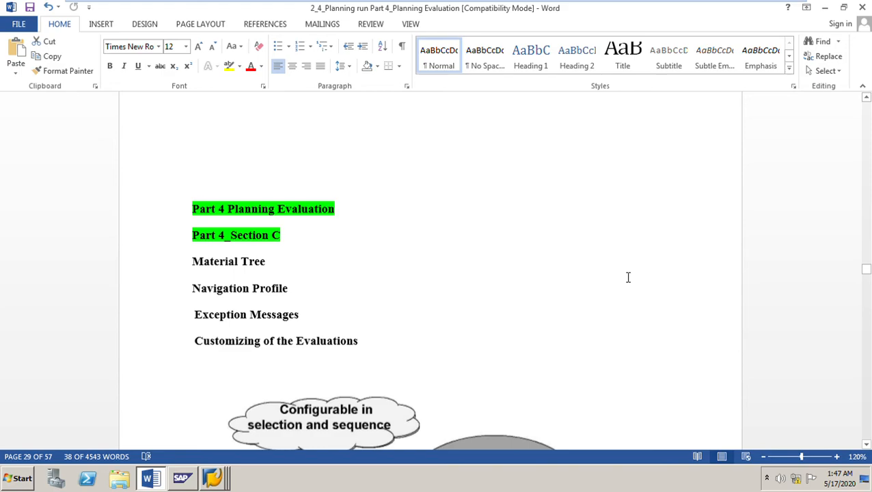
scroll(628, 275, "down", 2)
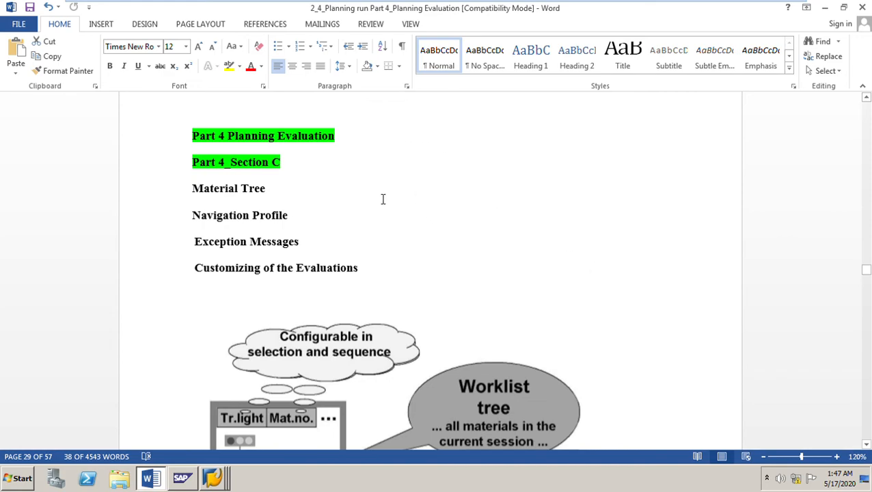
left_click_drag(192, 188, 380, 269)
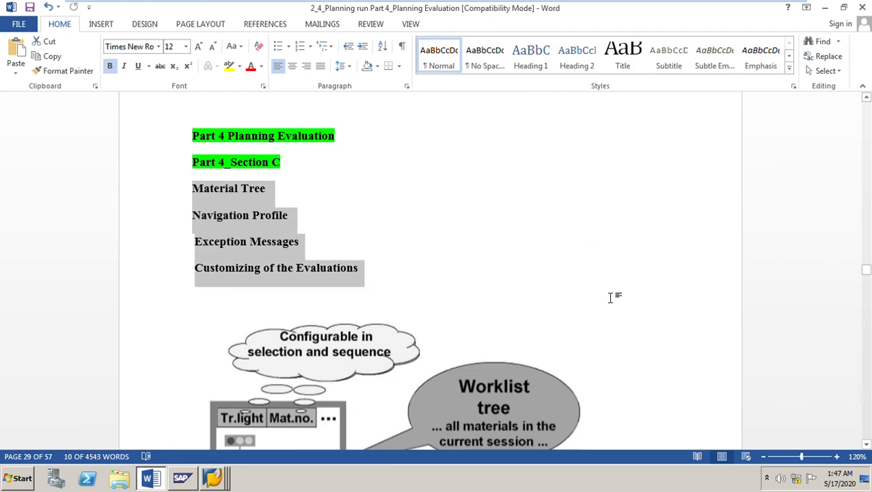